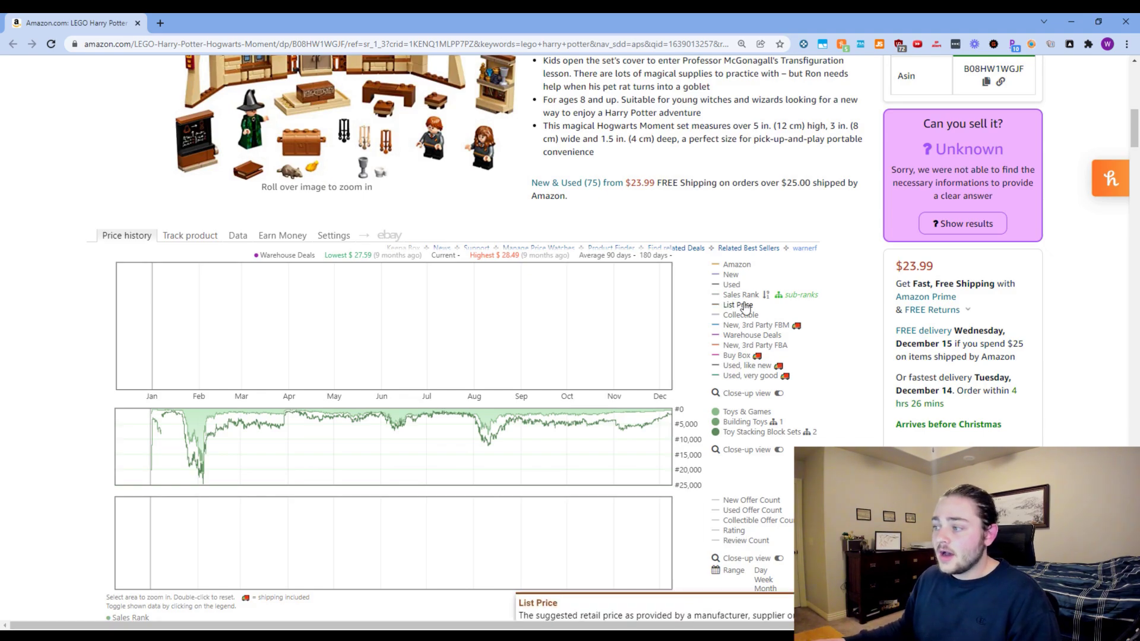
Step: Show the Amazon and New price lines on the LEGO set's Keepa price history graph
{"action": "left_click", "coordinate": [719, 267]}
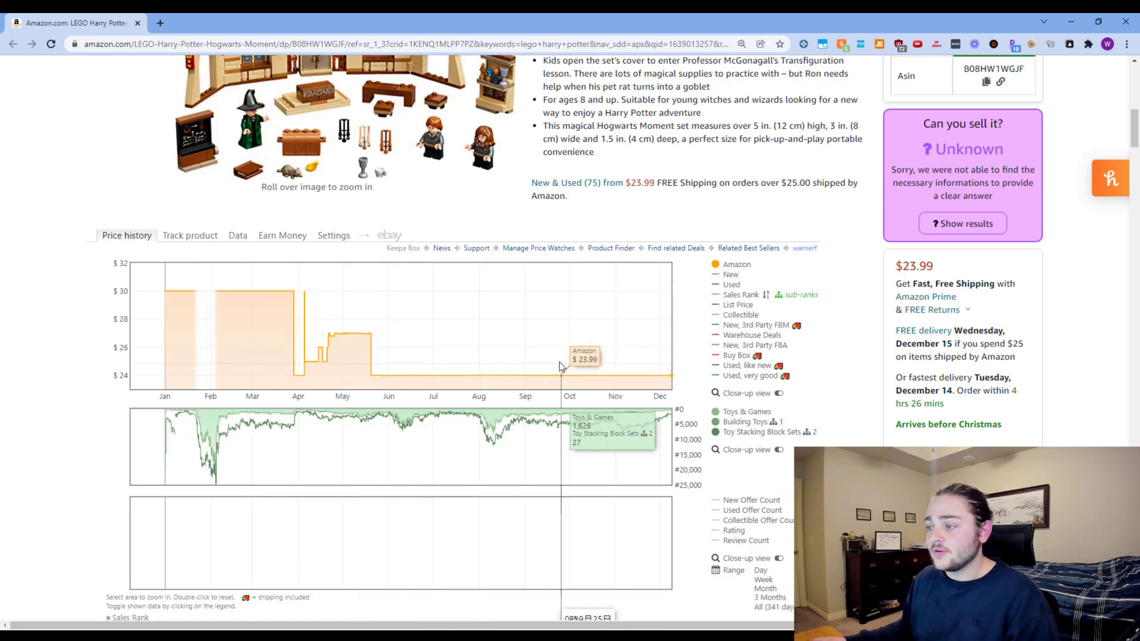
{"action": "scroll", "coordinate": [603, 344], "scroll_direction": "up", "scroll_amount": 1}
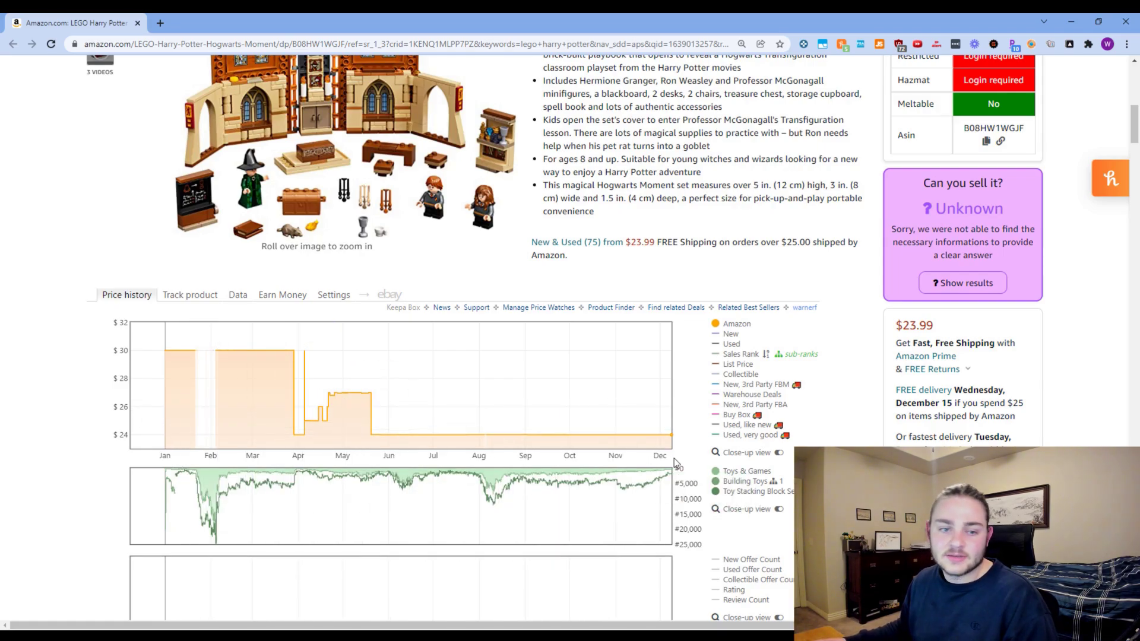
{"action": "scroll", "coordinate": [541, 416], "scroll_direction": "down", "scroll_amount": 1}
{"action": "scroll", "coordinate": [545, 419], "scroll_direction": "up", "scroll_amount": 1}
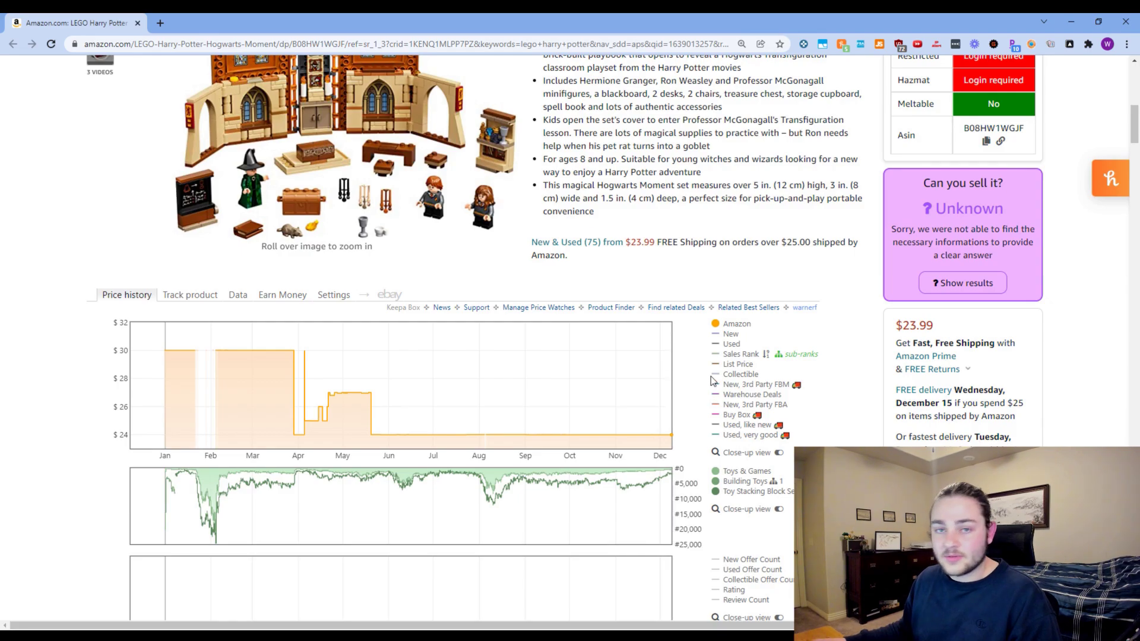
{"action": "left_click", "coordinate": [730, 334]}
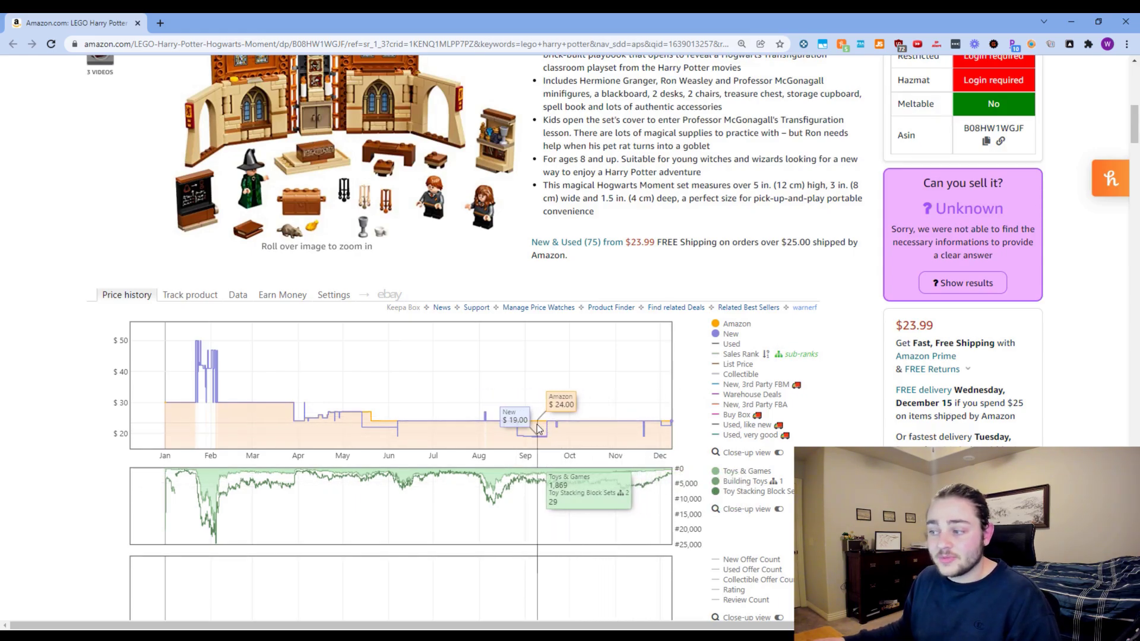
Step: Turn the Used price line on in the price history graph and switch it back off
{"action": "left_click", "coordinate": [722, 346]}
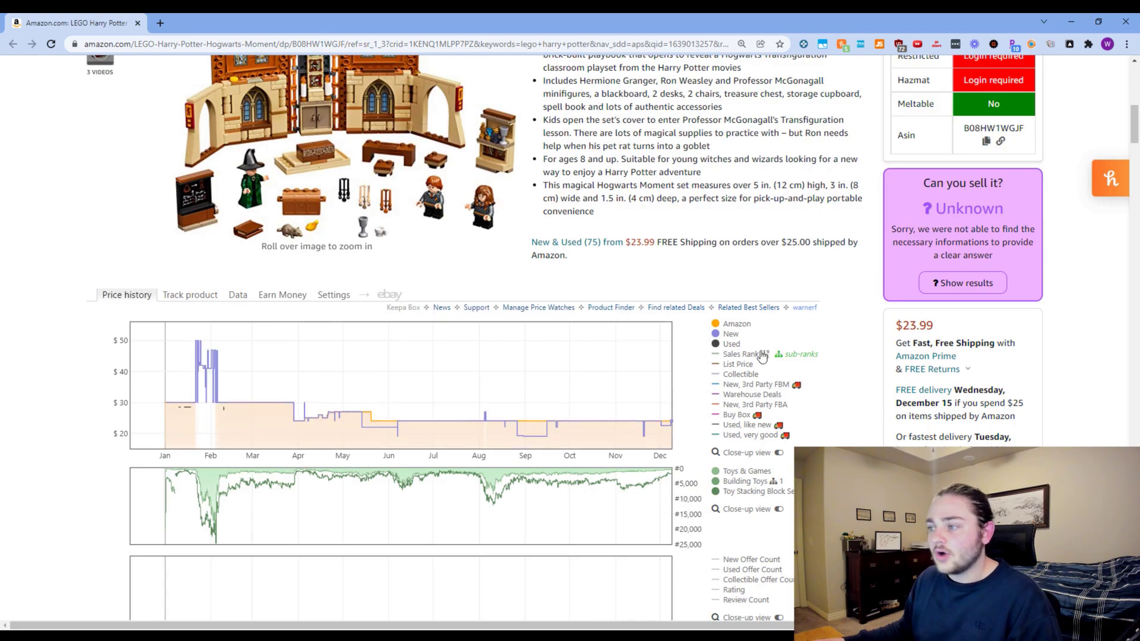
{"action": "left_click", "coordinate": [718, 346]}
{"action": "scroll", "coordinate": [705, 540], "scroll_direction": "down", "scroll_amount": 1}
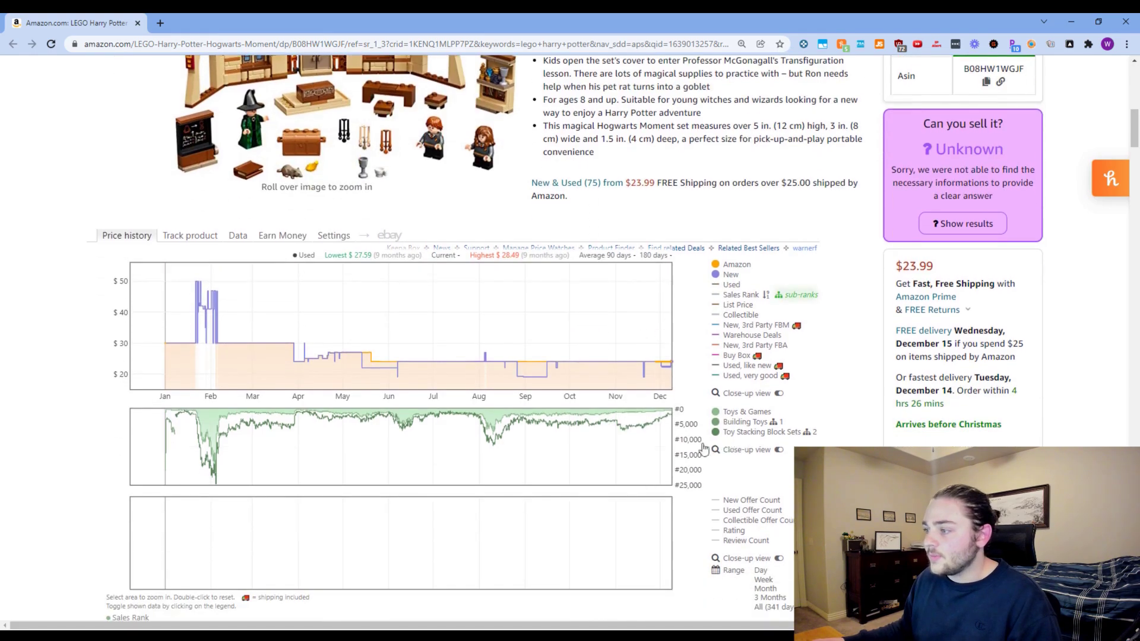
{"action": "scroll", "coordinate": [689, 472], "scroll_direction": "up", "scroll_amount": 1}
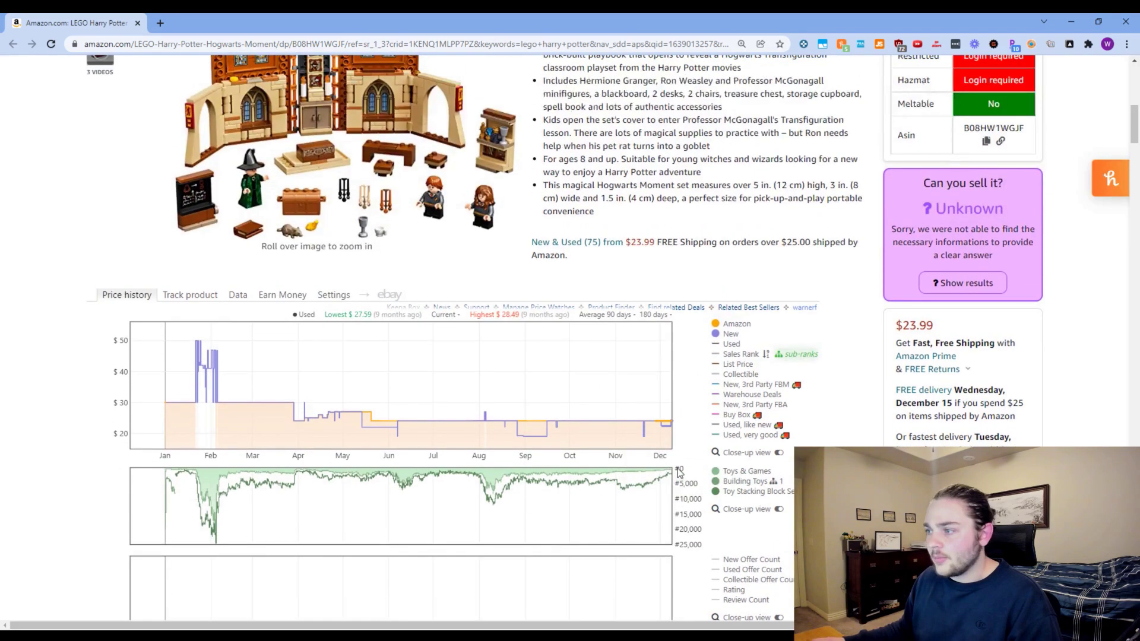
Step: Add the Sales Rank and Buy Box lines to the price graph and hide the Amazon and New lines
{"action": "left_click", "coordinate": [717, 355]}
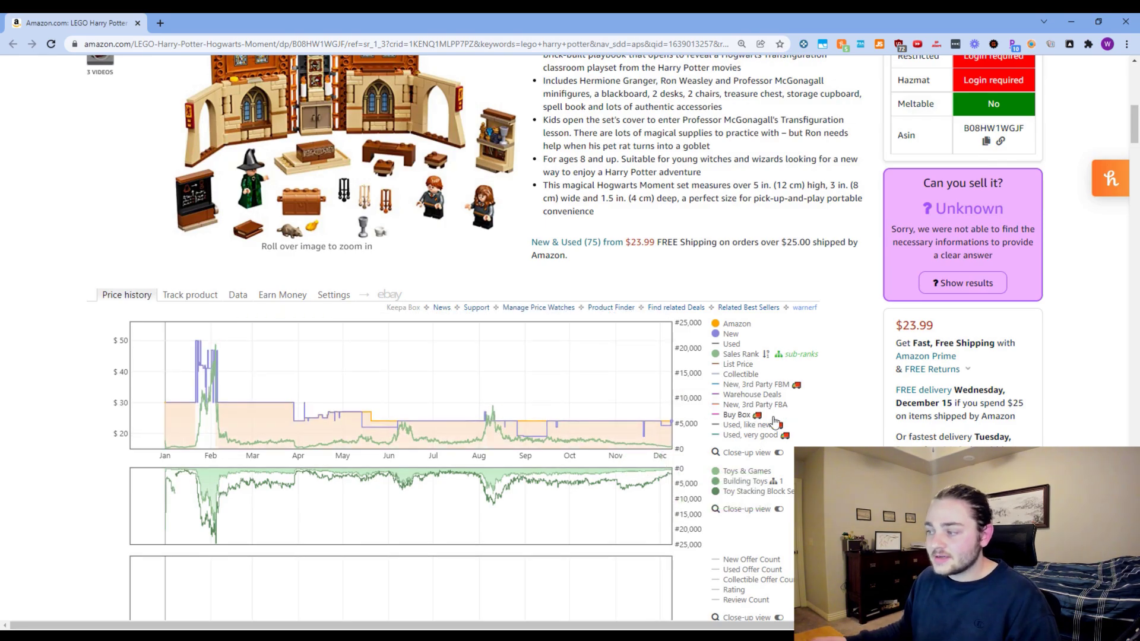
{"action": "left_click", "coordinate": [718, 417]}
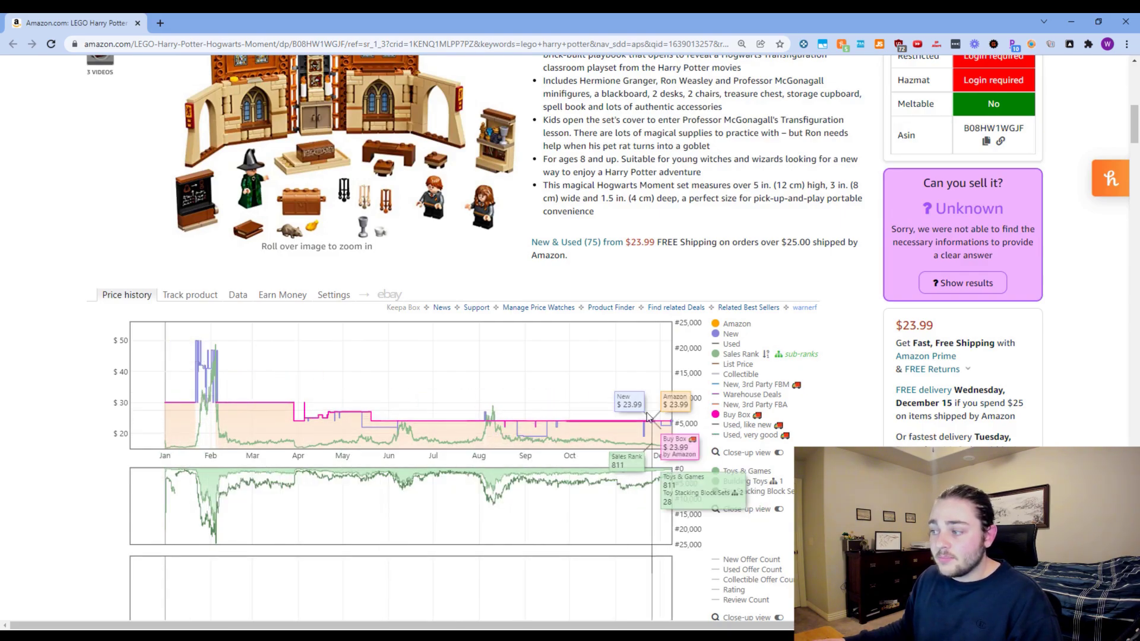
{"action": "left_click", "coordinate": [716, 326]}
{"action": "left_click", "coordinate": [715, 336]}
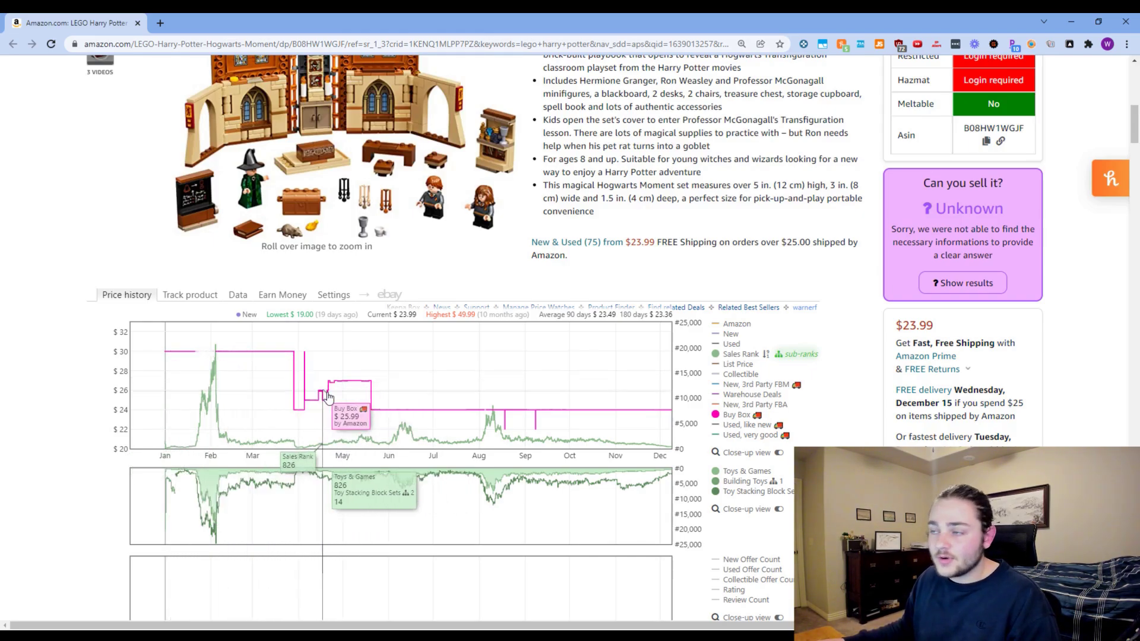
Step: Inspect the offer details behind the early October Buy Box price, highlight the stock date, and close the details
{"action": "scroll", "coordinate": [606, 421], "scroll_direction": "down", "scroll_amount": 1}
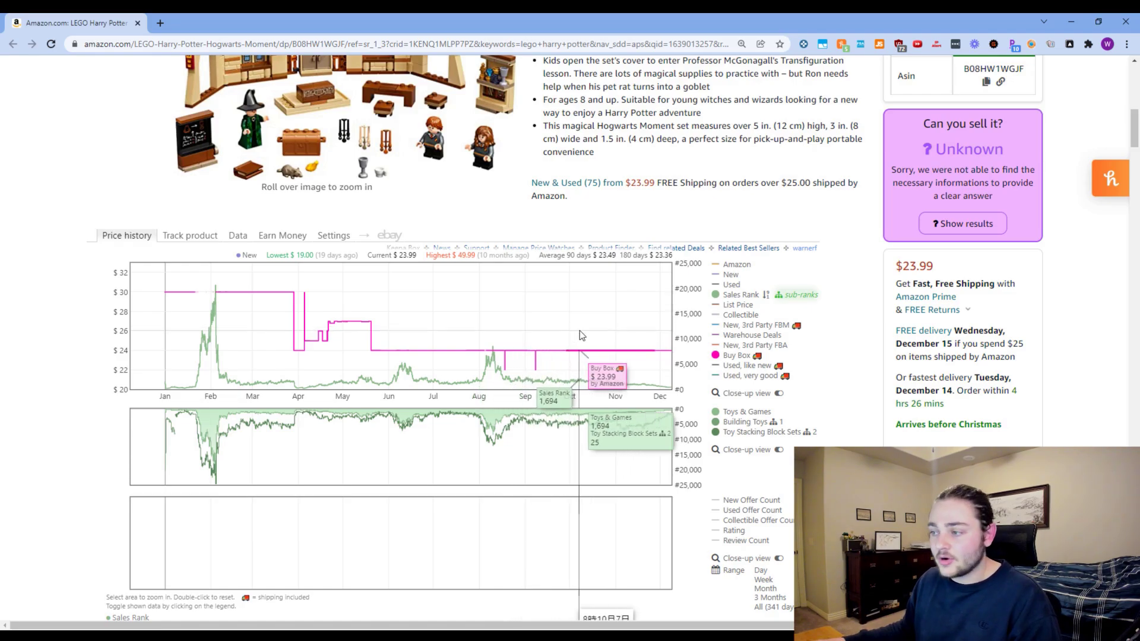
{"action": "left_click", "coordinate": [581, 356]}
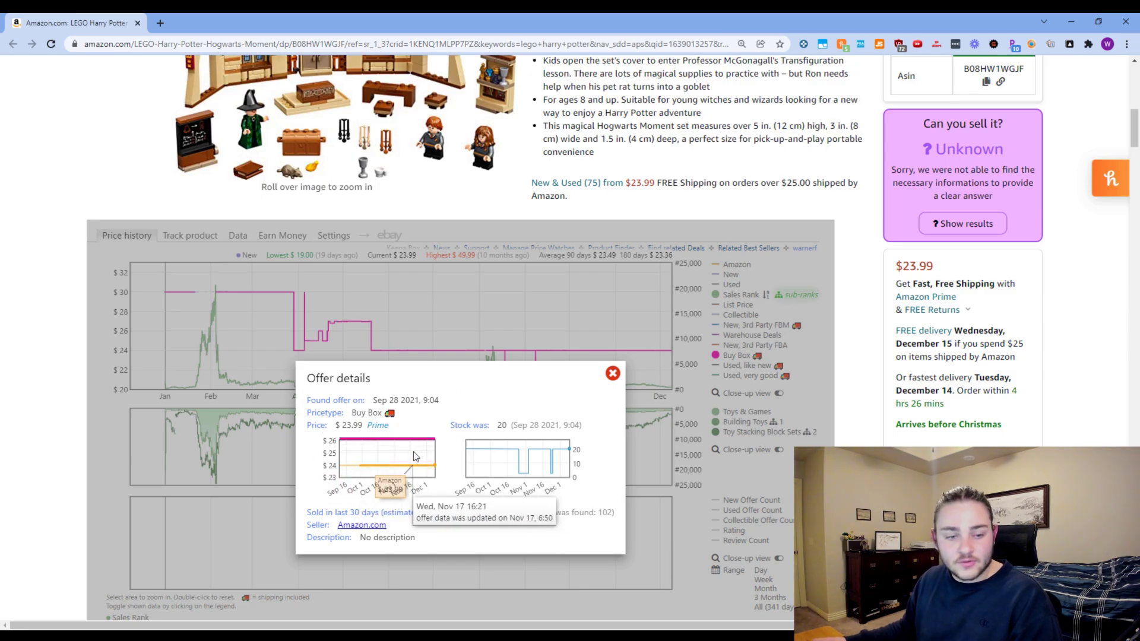
{"action": "triple_click", "coordinate": [546, 425]}
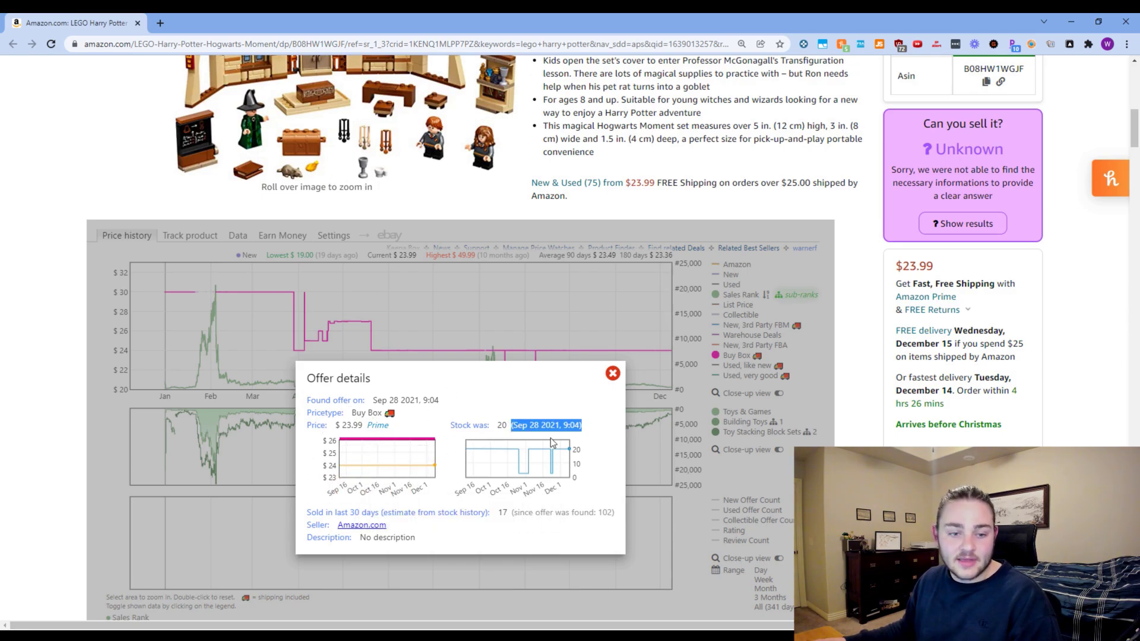
{"action": "left_click", "coordinate": [611, 375]}
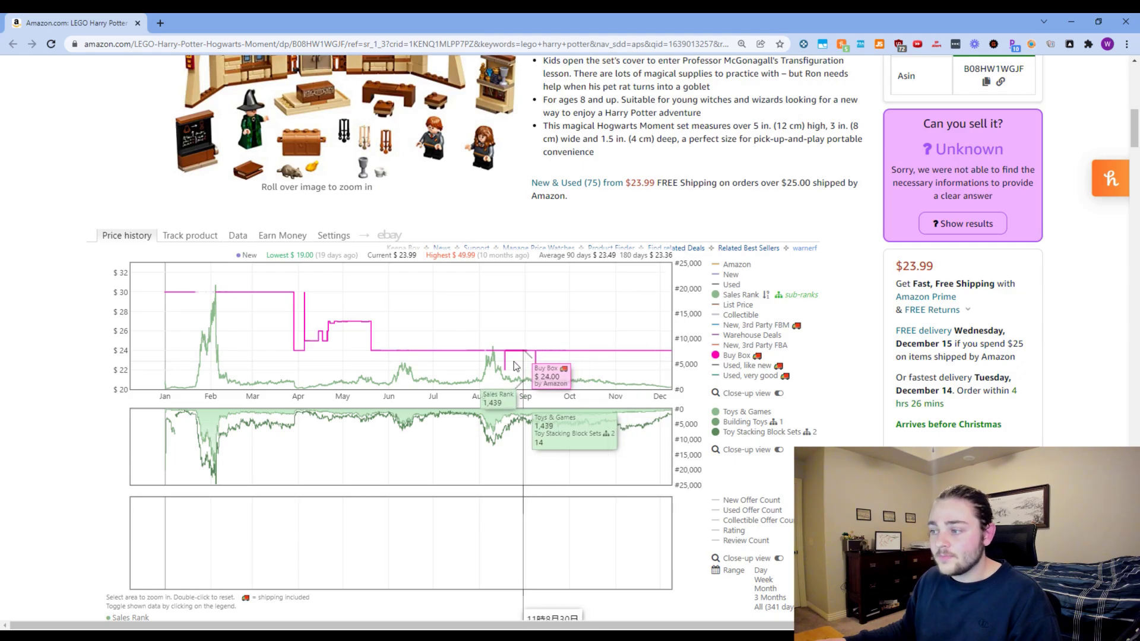
Step: Zoom the graph to about late August through mid-September and check the offer details at the Buy Box price drop
{"action": "left_click_drag", "start_coordinate": [514, 363], "coordinate": [545, 364]}
{"action": "left_click", "coordinate": [612, 374]}
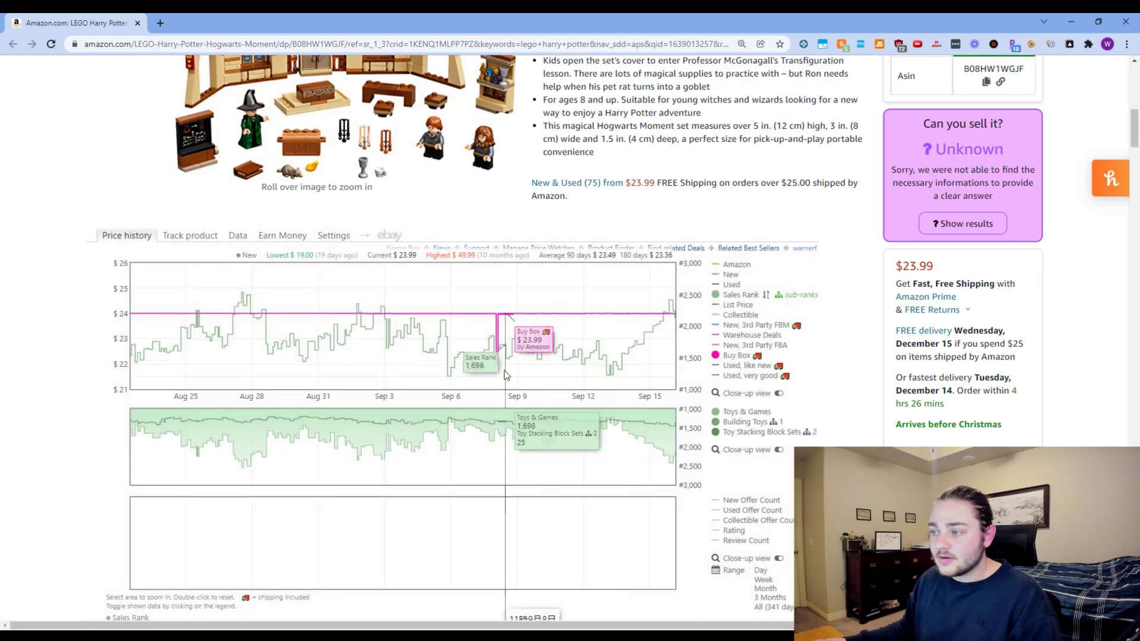
{"action": "left_click", "coordinate": [499, 368]}
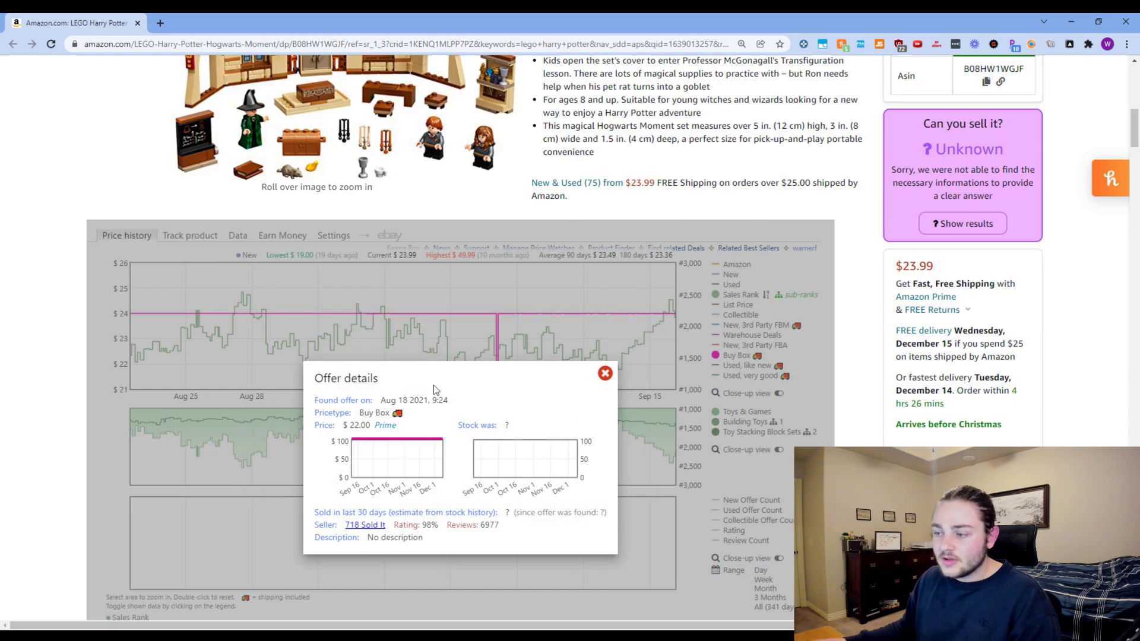
{"action": "left_click", "coordinate": [604, 374]}
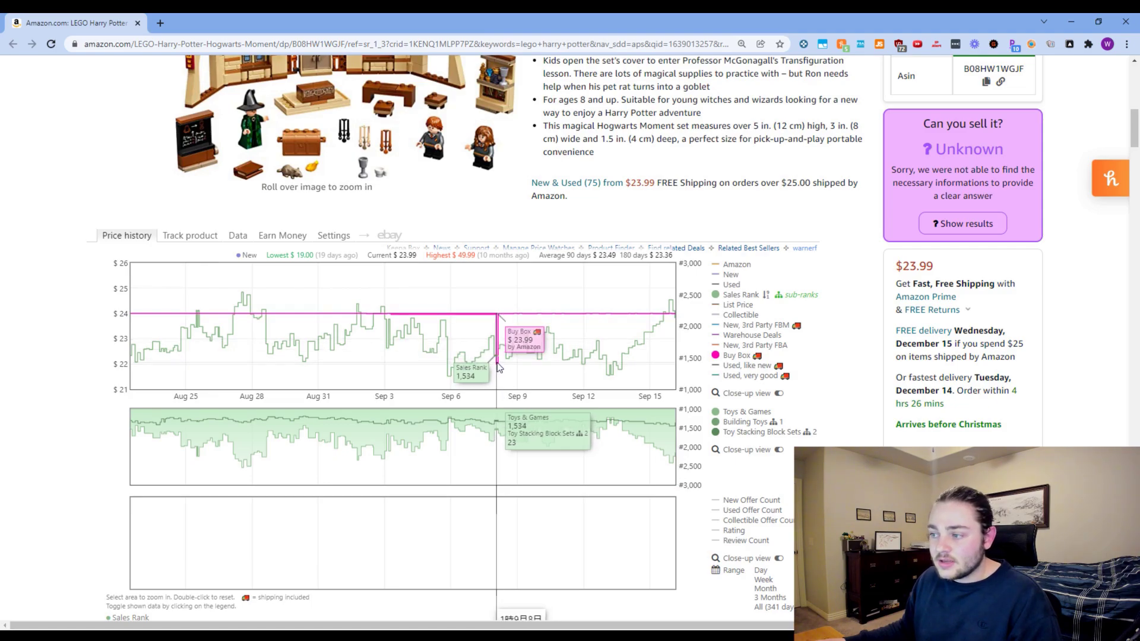
Step: Narrow the graph to the hours around the September 8 Buy Box drop and review the $22.00 offer's details again
{"action": "scroll", "coordinate": [496, 375], "scroll_direction": "up", "scroll_amount": 5}
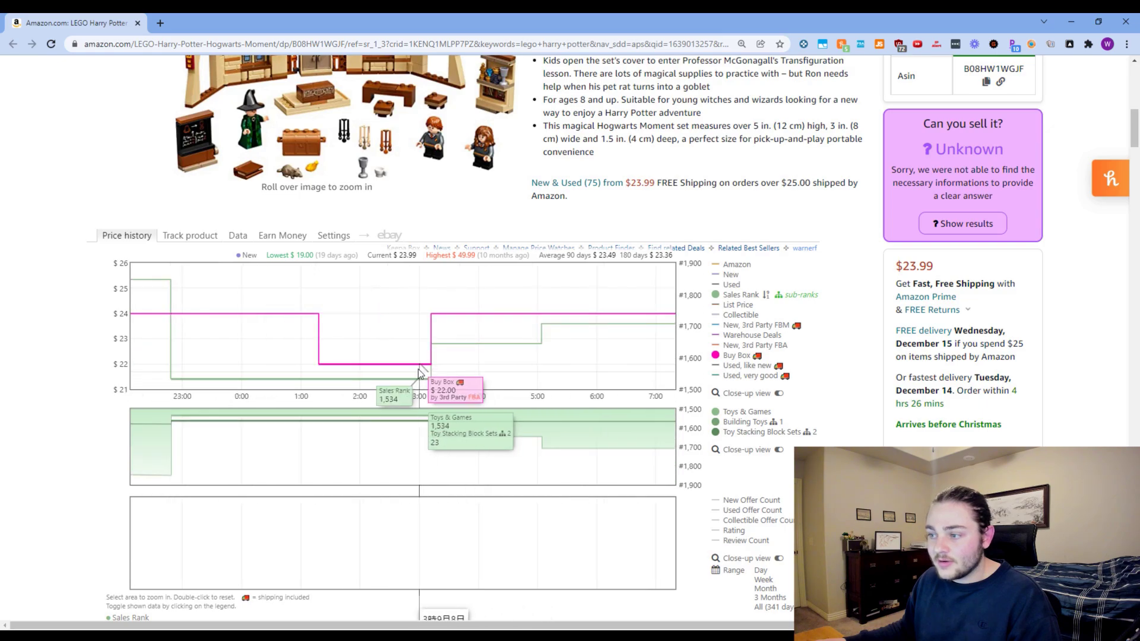
{"action": "left_click", "coordinate": [406, 364]}
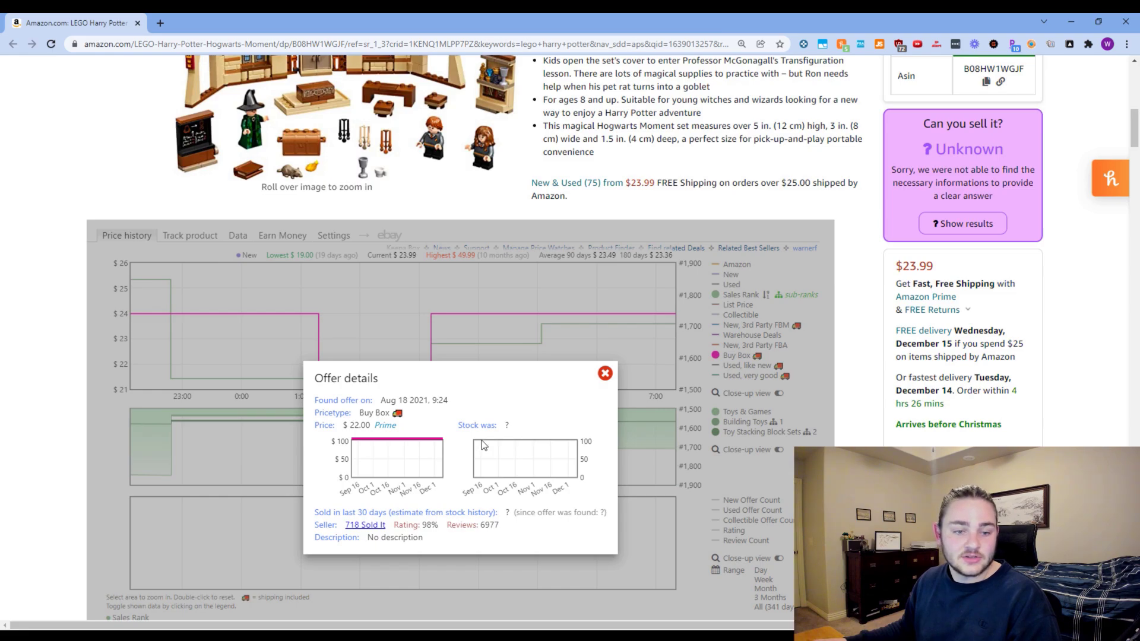
{"action": "left_click", "coordinate": [605, 374]}
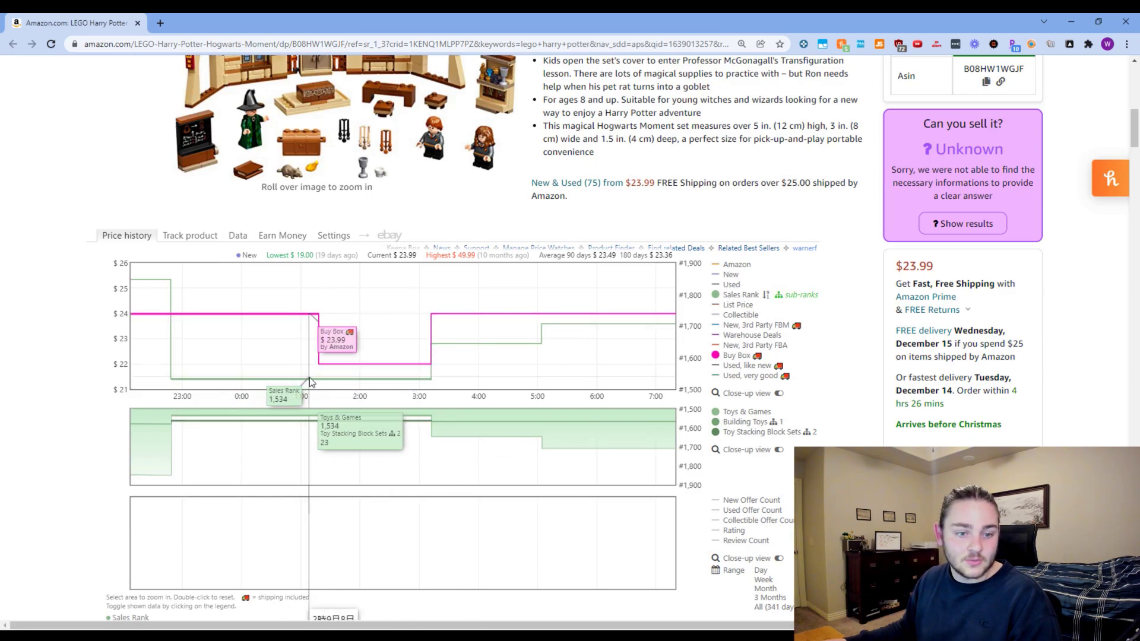
Step: Restore the graph range to all available days and show the New price line again
{"action": "left_click", "coordinate": [770, 598]}
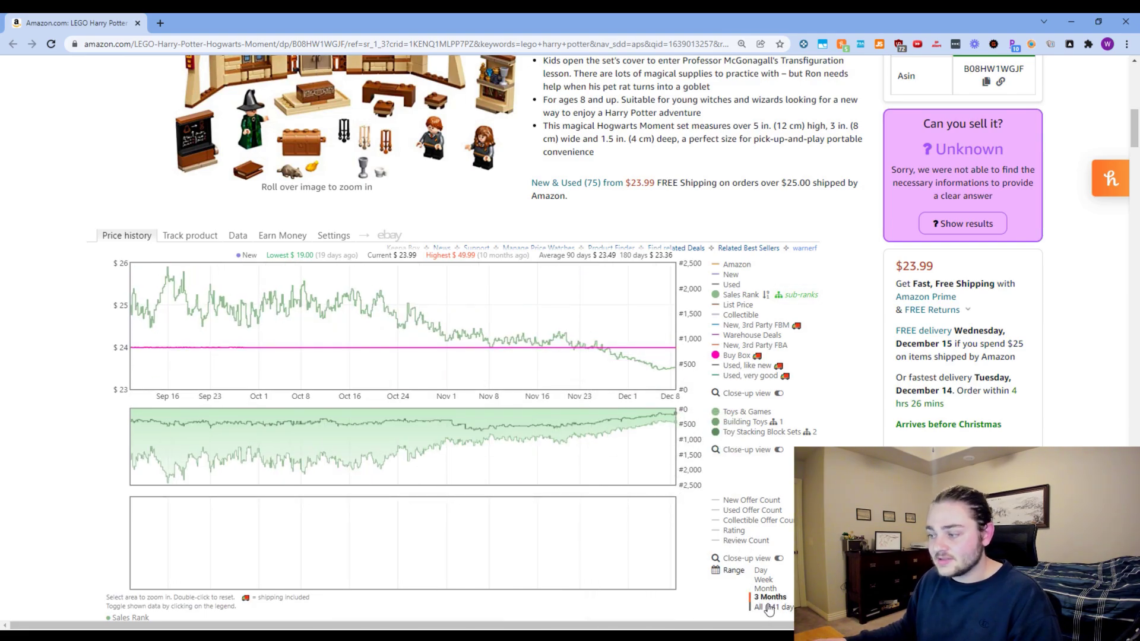
{"action": "left_click", "coordinate": [769, 607]}
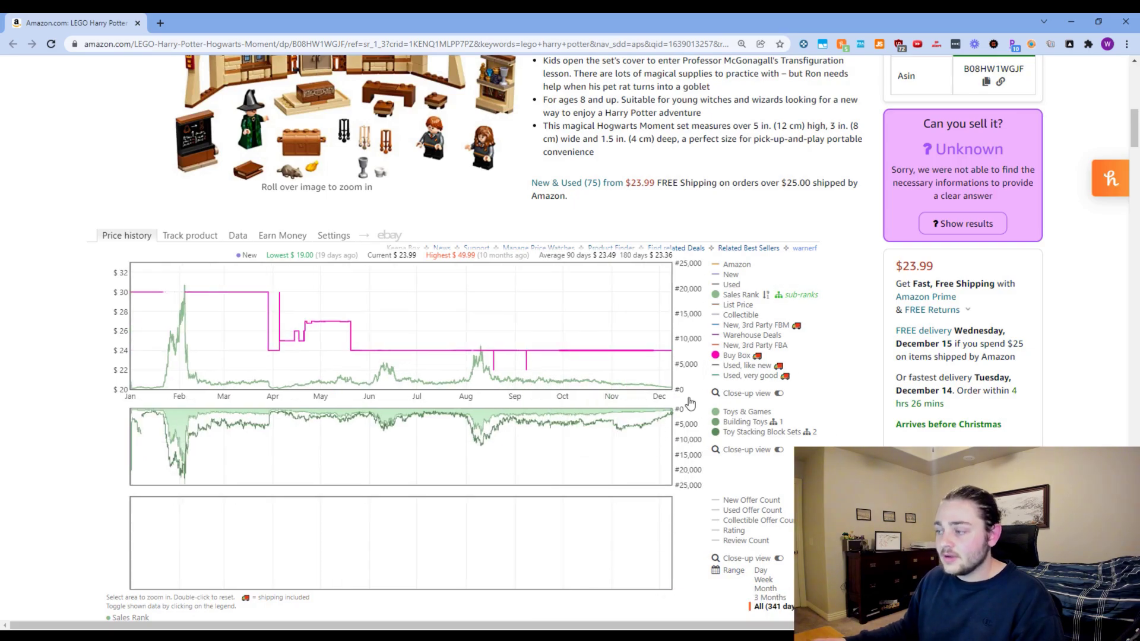
{"action": "mouse_move", "coordinate": [717, 358]}
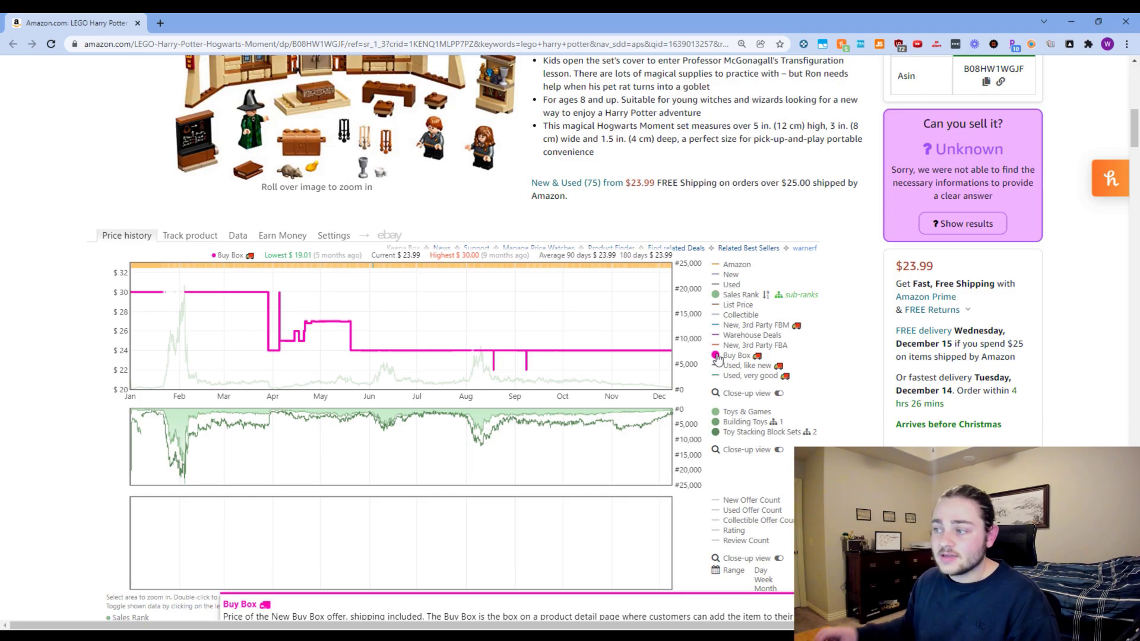
{"action": "left_click", "coordinate": [716, 276]}
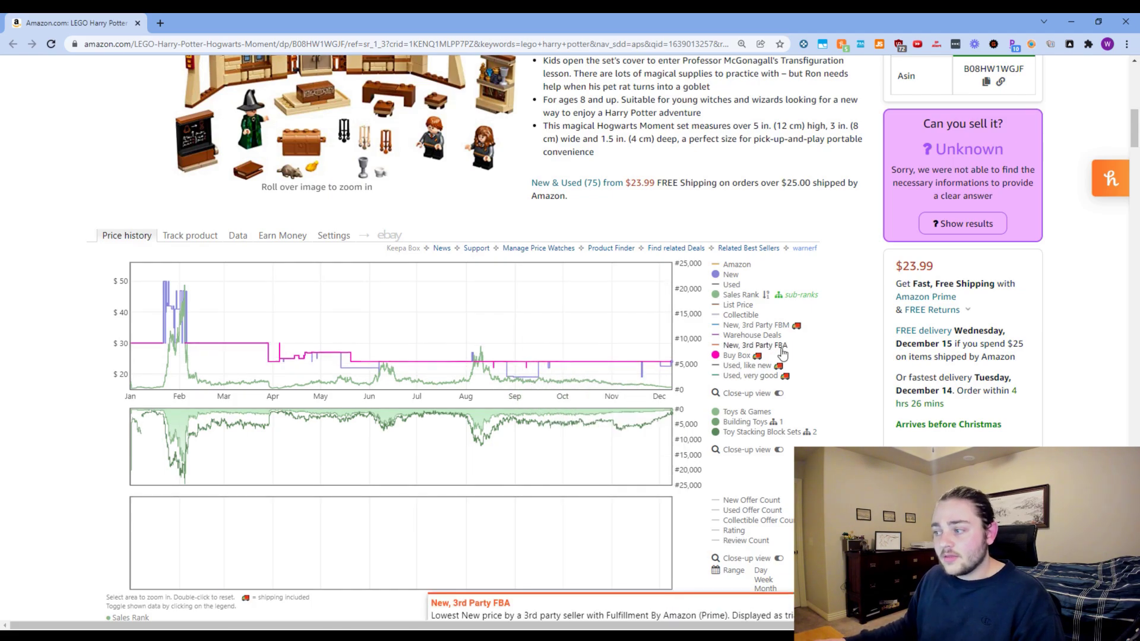
Step: Add the New, 3rd Party FBA and New, 3rd Party FBM offers to the price history graph
{"action": "mouse_move", "coordinate": [727, 358]}
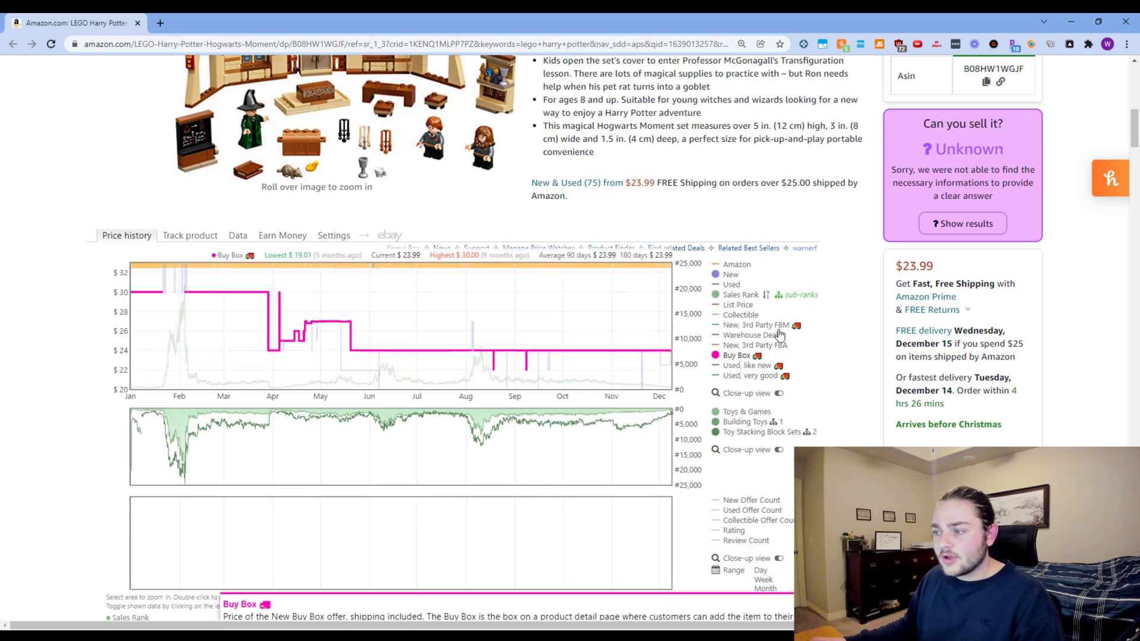
{"action": "left_click", "coordinate": [719, 349]}
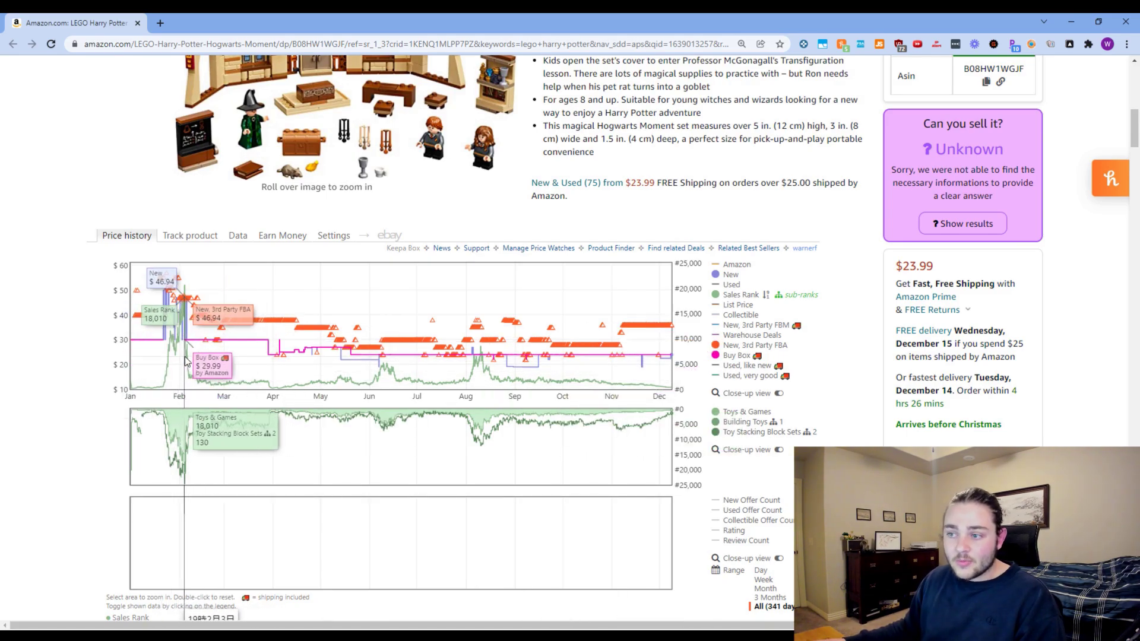
{"action": "scroll", "coordinate": [171, 366], "scroll_direction": "down", "scroll_amount": 1}
{"action": "scroll", "coordinate": [173, 377], "scroll_direction": "up", "scroll_amount": 2}
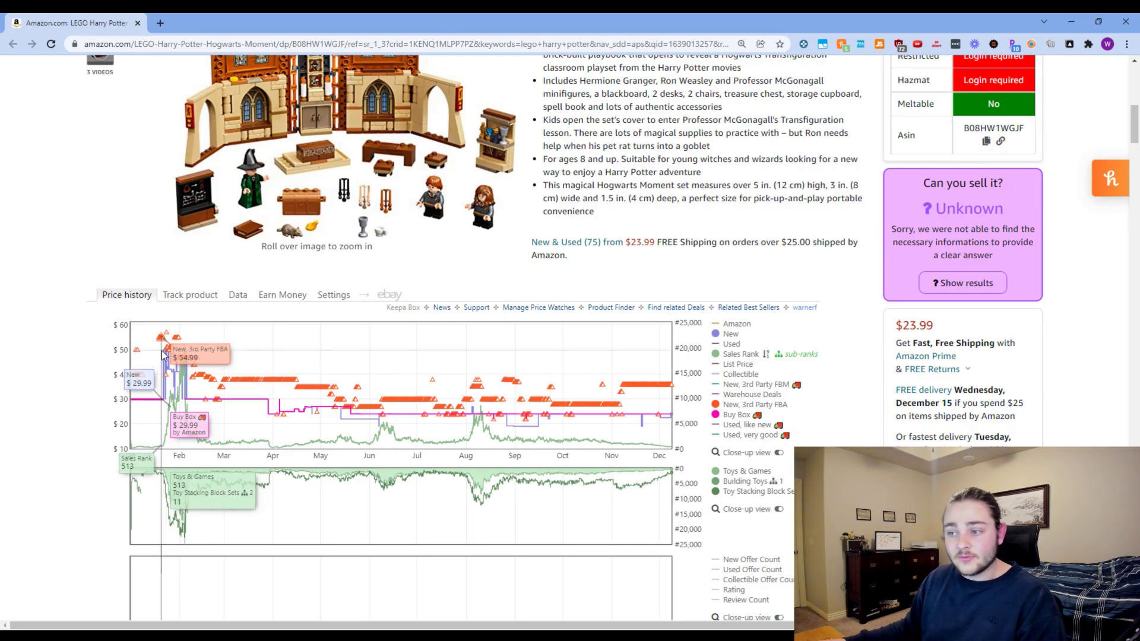
{"action": "left_click", "coordinate": [716, 388]}
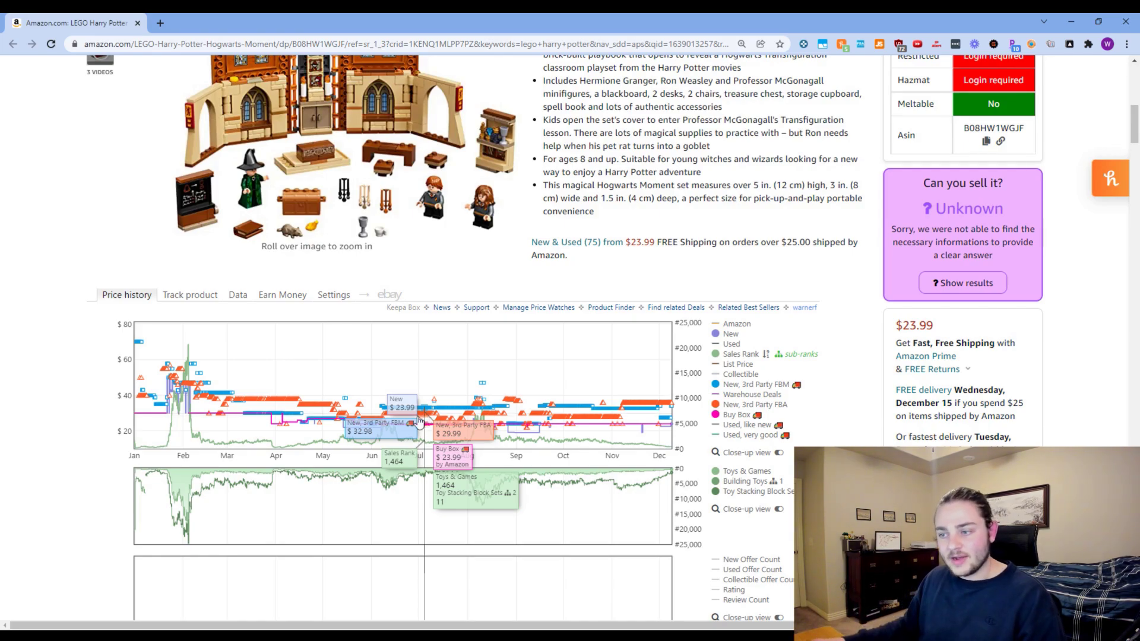
Step: Zoom the graph to mid-January through late February and inspect the seller and found date of the January 21 third-party FBM offer
{"action": "left_click_drag", "start_coordinate": [216, 399], "coordinate": [165, 406]}
{"action": "left_click", "coordinate": [605, 434]}
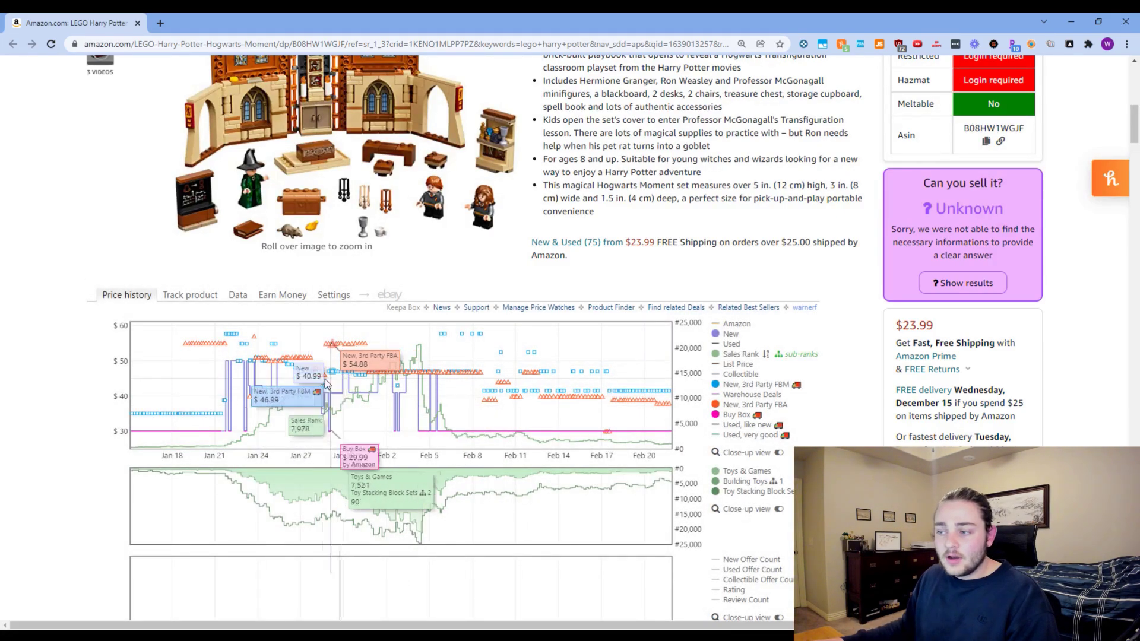
{"action": "left_click", "coordinate": [231, 344]}
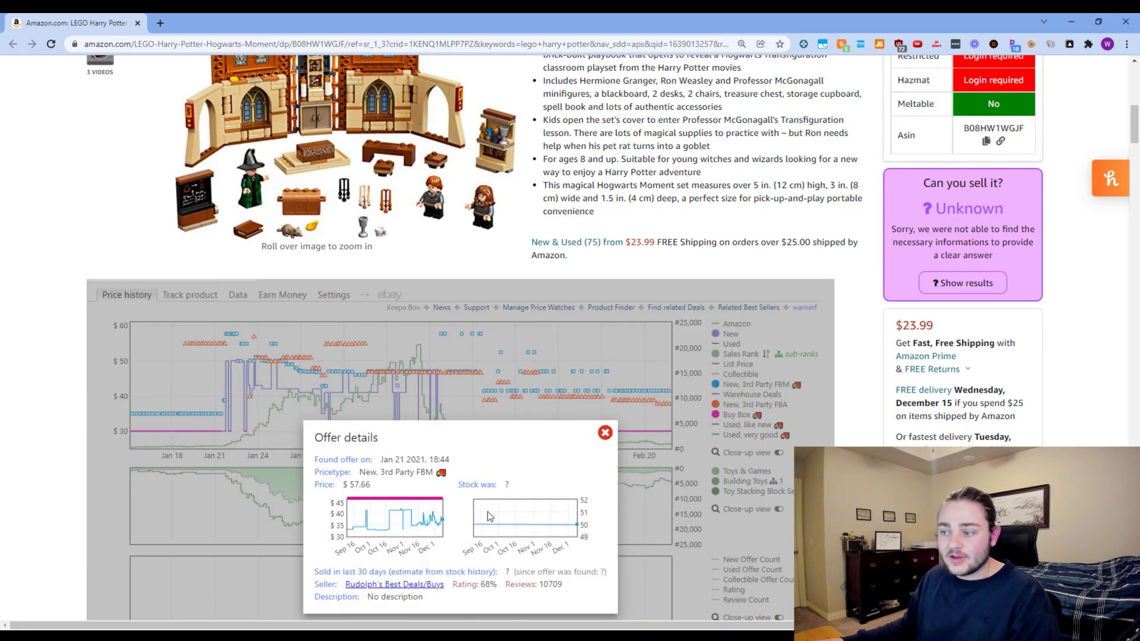
{"action": "left_click_drag", "start_coordinate": [340, 584], "coordinate": [477, 584]}
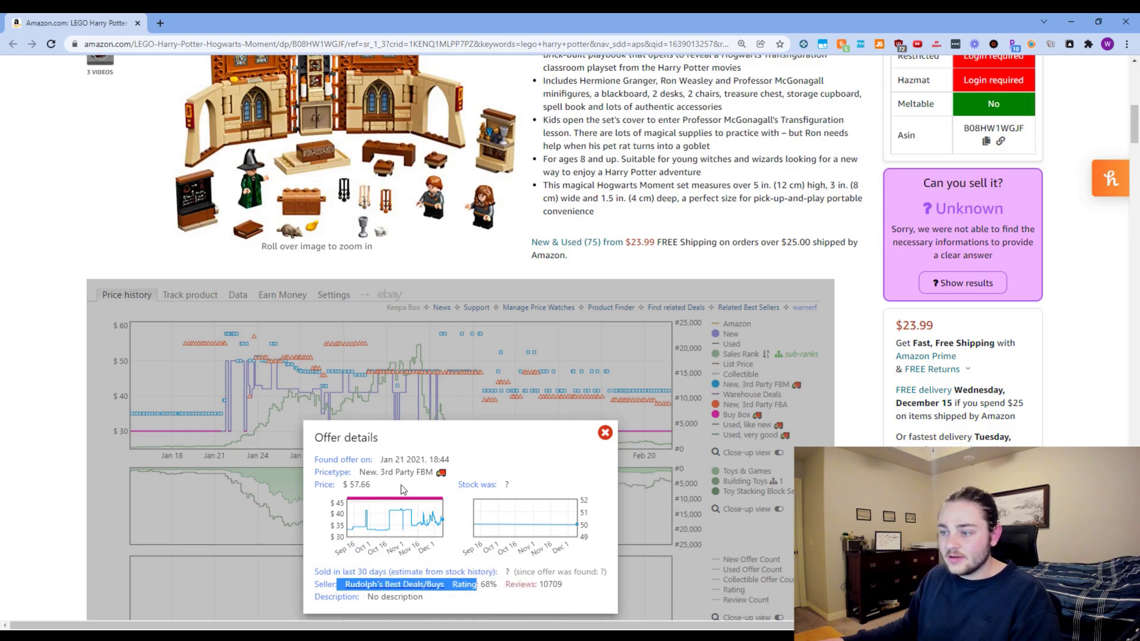
{"action": "left_click_drag", "start_coordinate": [385, 461], "coordinate": [420, 462]}
{"action": "left_click", "coordinate": [605, 432]}
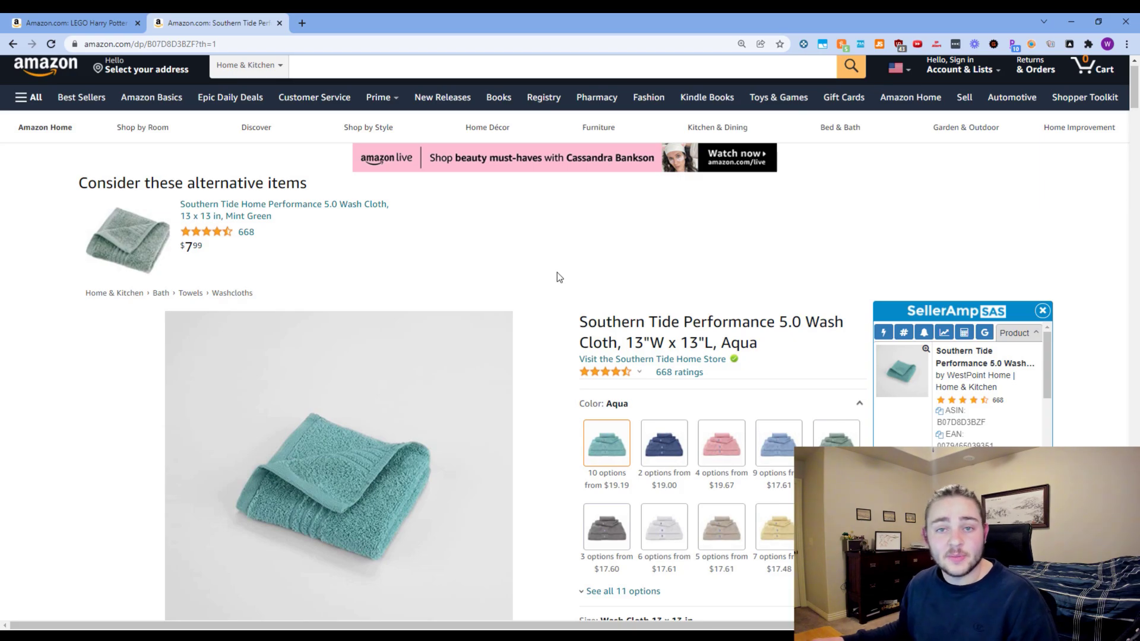
Step: Examine the Keepa price history graph on the Southern Tide wash cloth product page
{"action": "scroll", "coordinate": [633, 267], "scroll_direction": "down", "scroll_amount": 1}
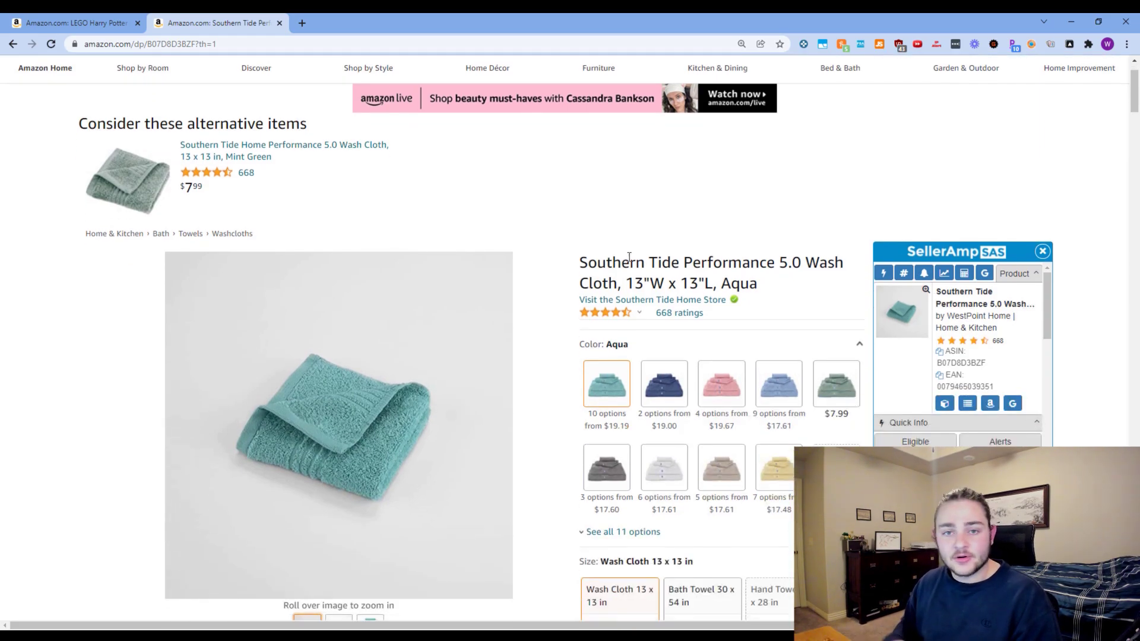
{"action": "scroll", "coordinate": [627, 255], "scroll_direction": "down", "scroll_amount": 4}
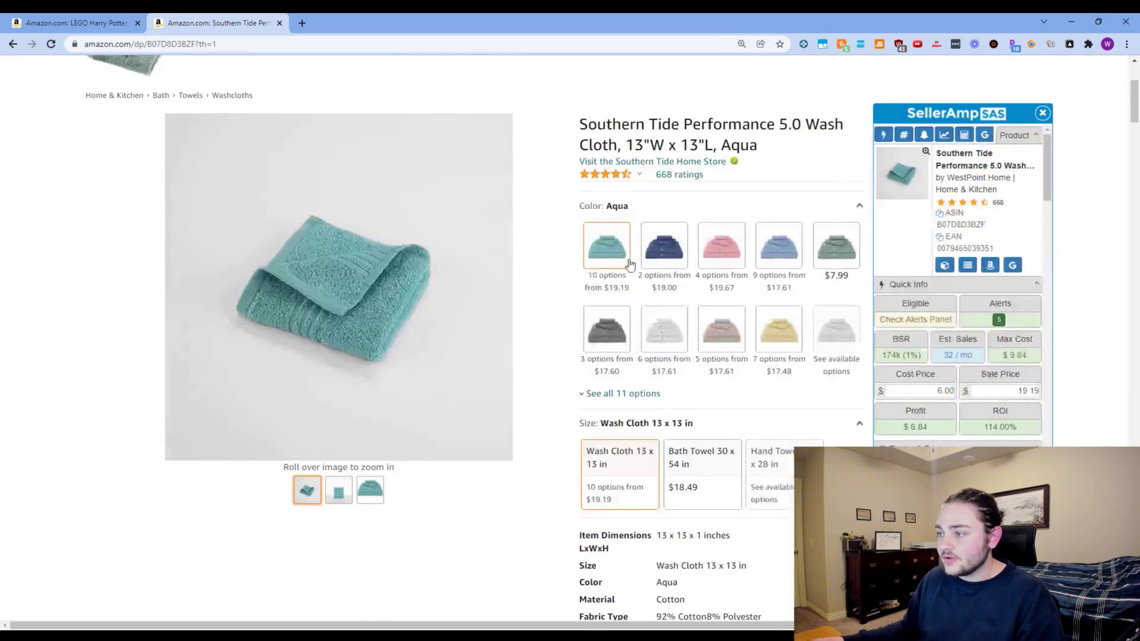
{"action": "scroll", "coordinate": [656, 374], "scroll_direction": "down", "scroll_amount": 4}
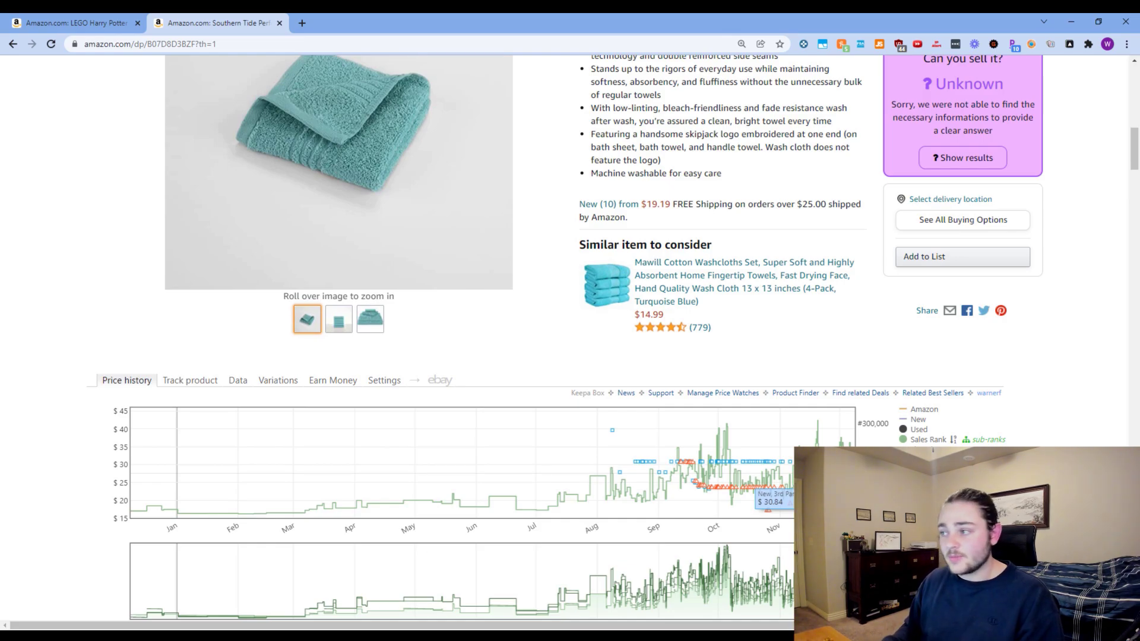
Step: Compare the wash cloth listing's size and color options with the sales rank and third-party offers on the Keepa graph
{"action": "scroll", "coordinate": [800, 405], "scroll_direction": "up", "scroll_amount": 10}
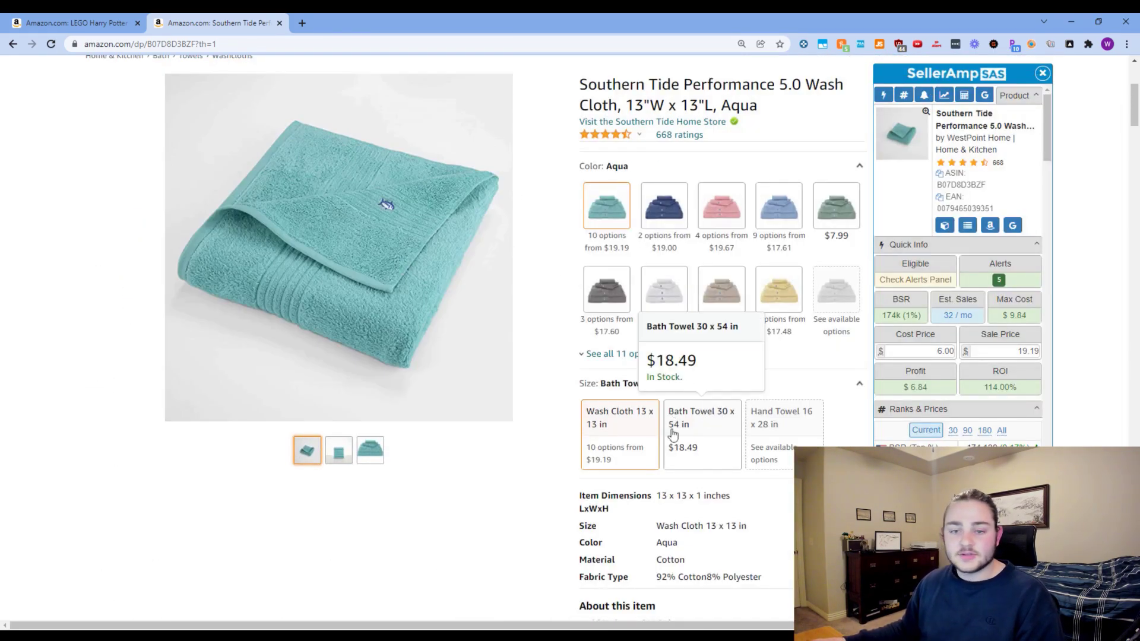
{"action": "scroll", "coordinate": [695, 426], "scroll_direction": "down", "scroll_amount": 7}
{"action": "scroll", "coordinate": [696, 420], "scroll_direction": "down", "scroll_amount": 5}
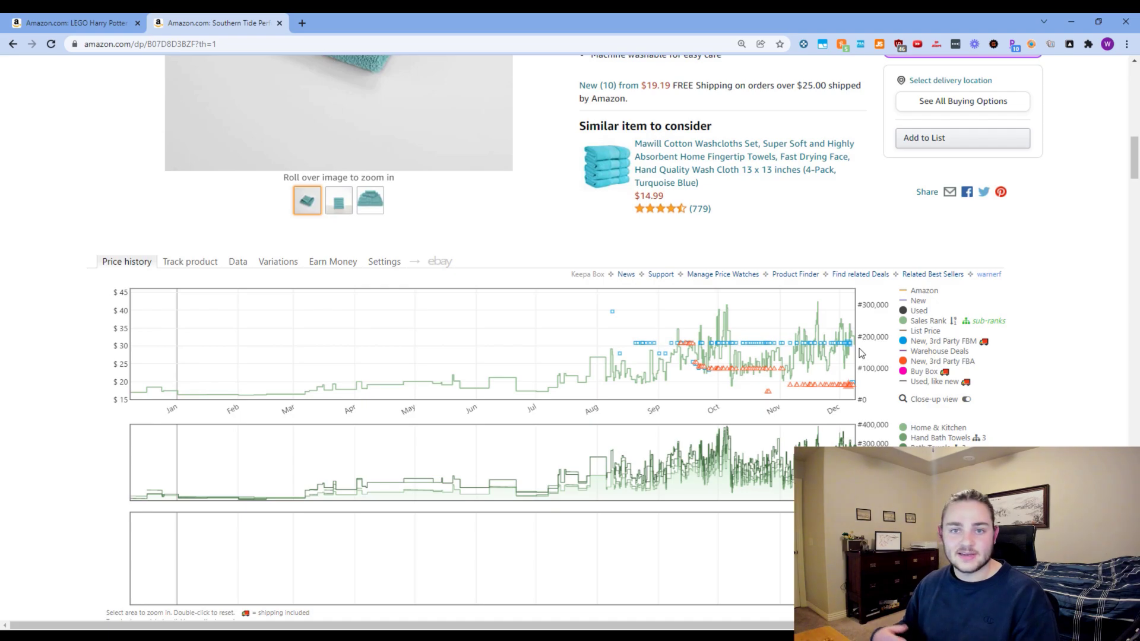
{"action": "scroll", "coordinate": [835, 346], "scroll_direction": "up", "scroll_amount": 9}
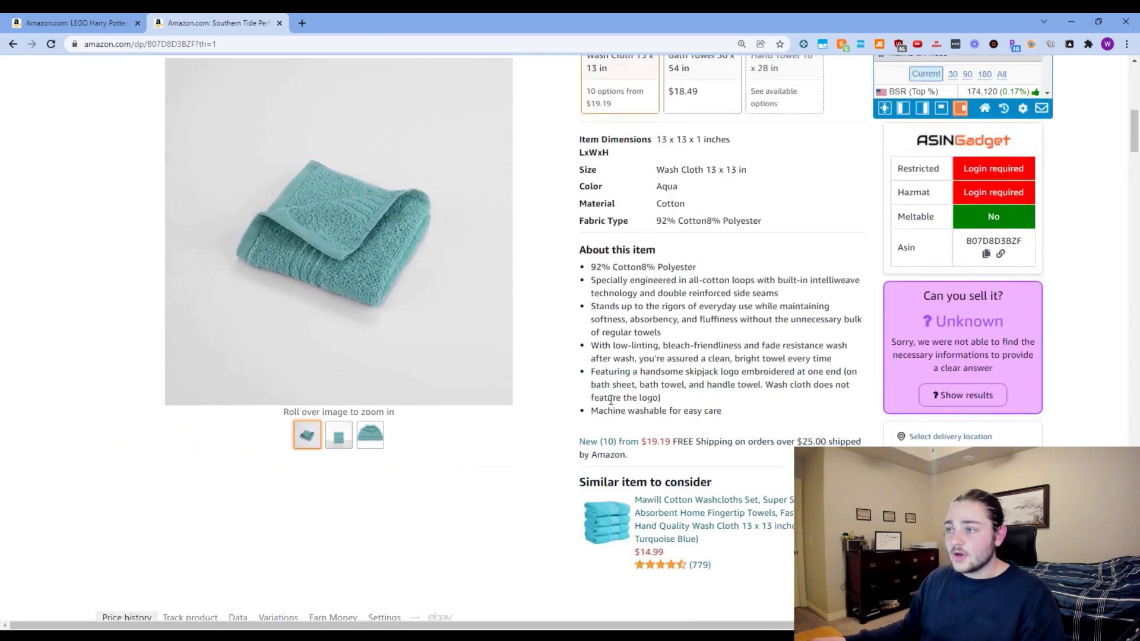
{"action": "scroll", "coordinate": [603, 397], "scroll_direction": "up", "scroll_amount": 1}
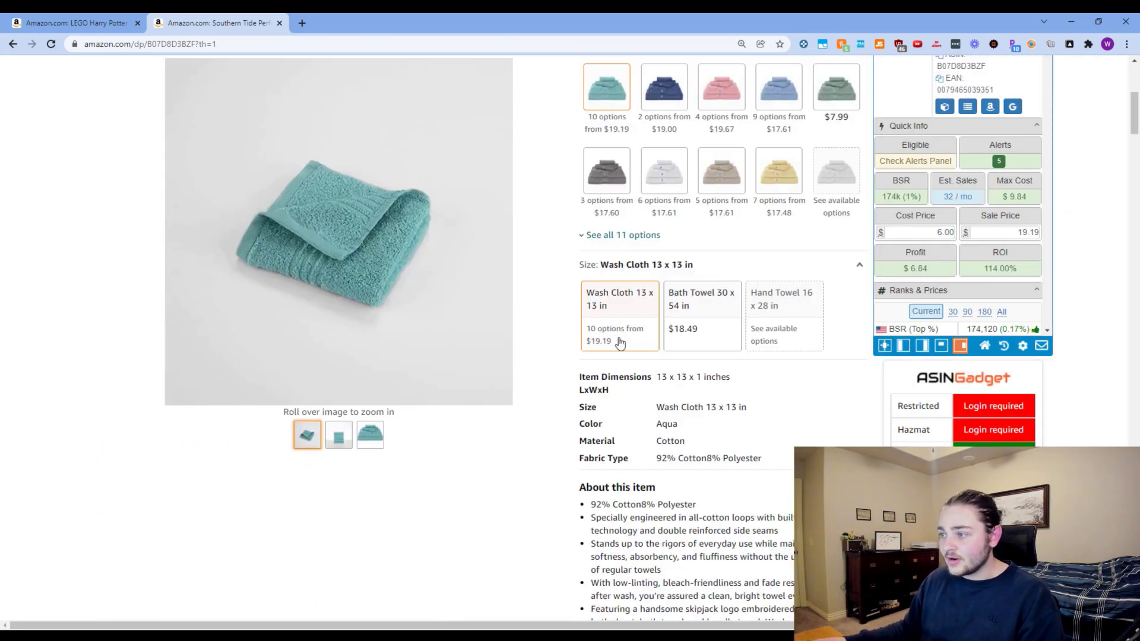
{"action": "scroll", "coordinate": [631, 319], "scroll_direction": "up", "scroll_amount": 5}
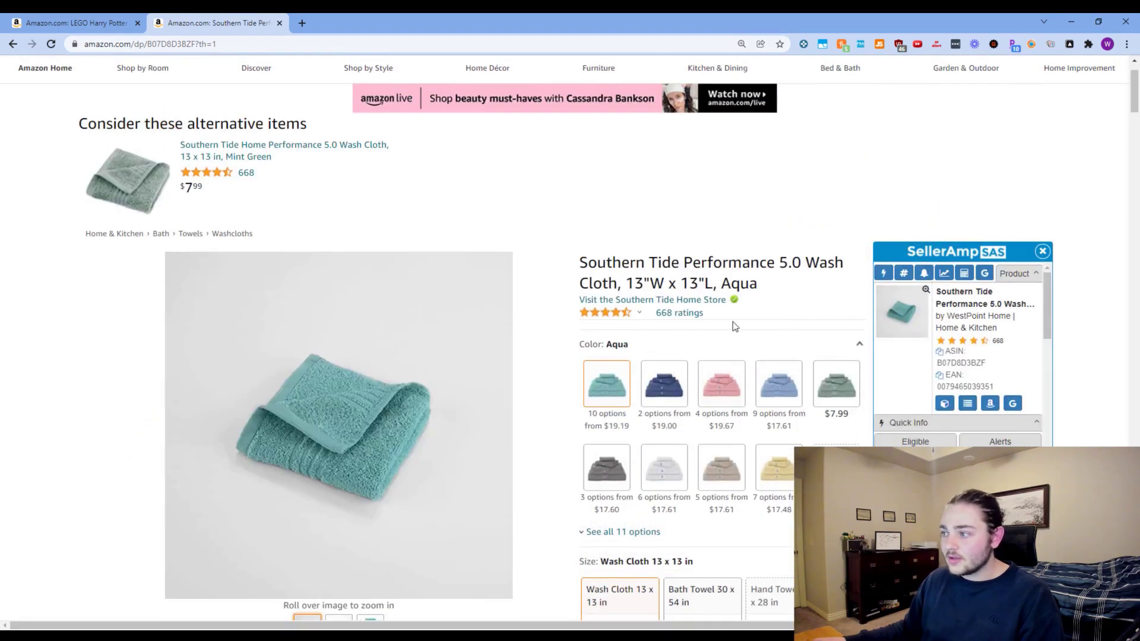
{"action": "scroll", "coordinate": [591, 357], "scroll_direction": "down", "scroll_amount": 4}
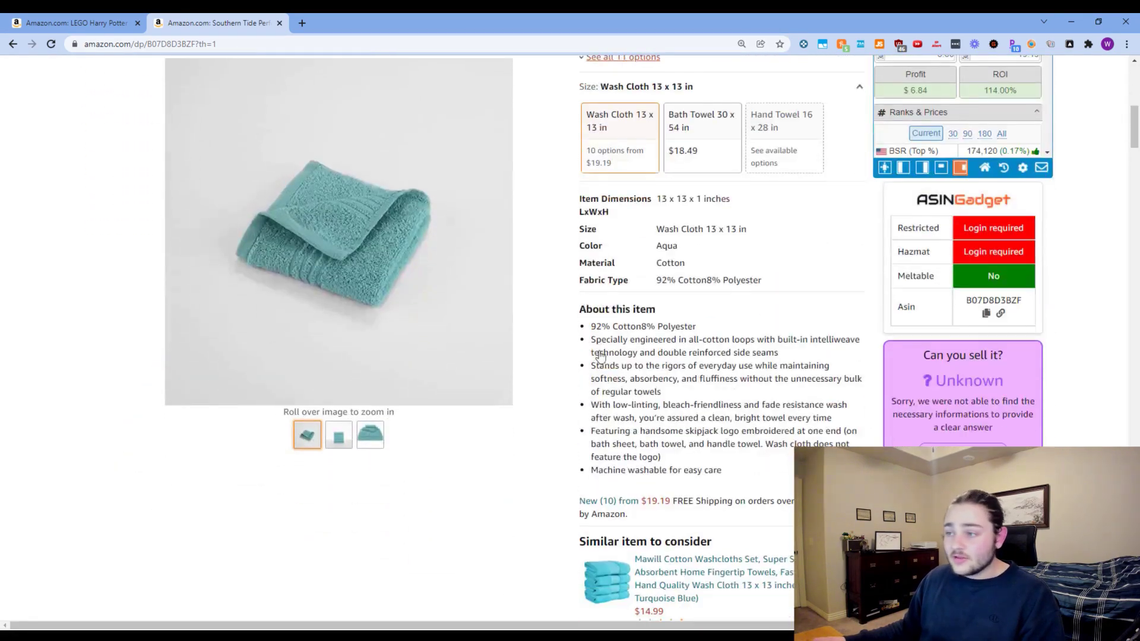
{"action": "scroll", "coordinate": [624, 351], "scroll_direction": "down", "scroll_amount": 2}
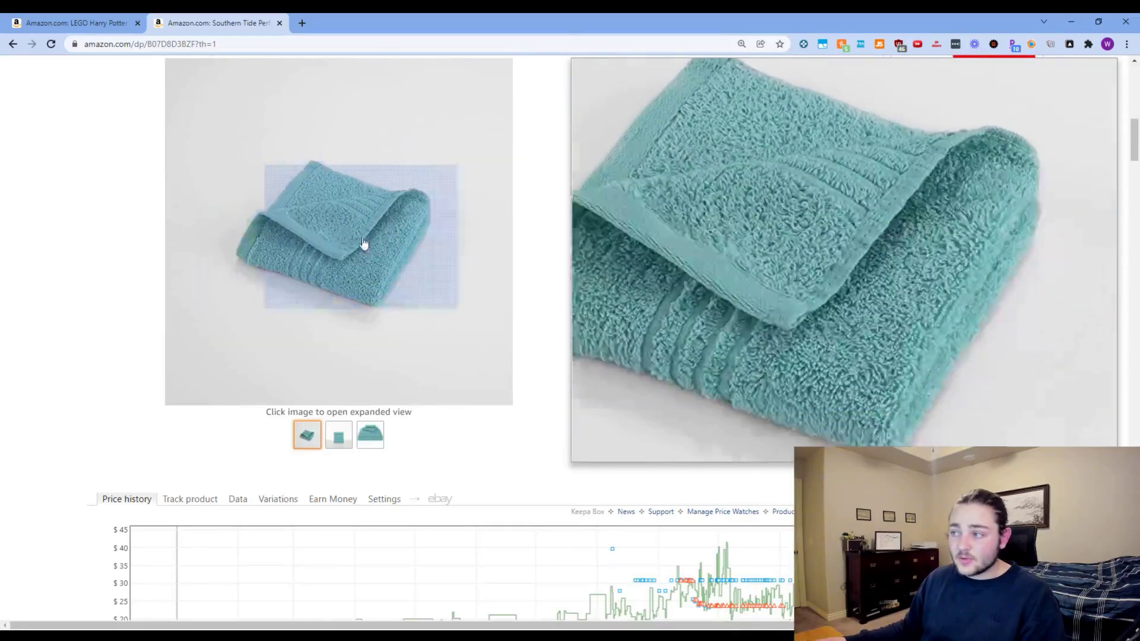
{"action": "scroll", "coordinate": [708, 431], "scroll_direction": "down", "scroll_amount": 1}
{"action": "scroll", "coordinate": [708, 431], "scroll_direction": "down", "scroll_amount": 2}
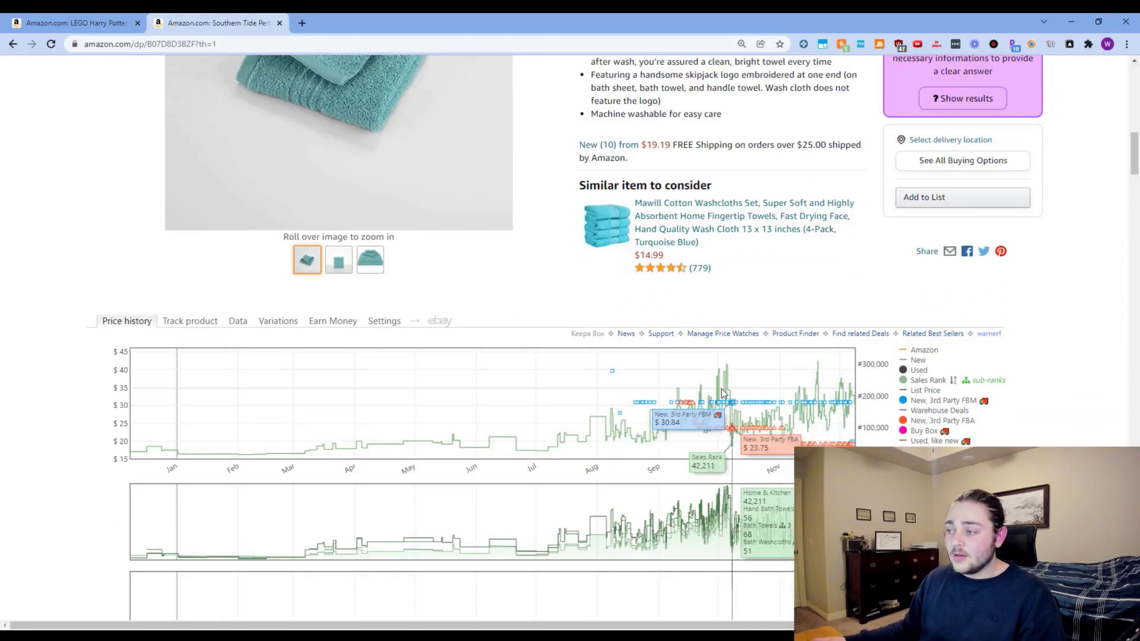
Step: Preview the Nautical Gray color and check the listing's other color variations against the Keepa sales rank and offer history
{"action": "scroll", "coordinate": [612, 391], "scroll_direction": "up", "scroll_amount": 1}
{"action": "scroll", "coordinate": [610, 386], "scroll_direction": "up", "scroll_amount": 6}
{"action": "scroll", "coordinate": [741, 415], "scroll_direction": "down", "scroll_amount": 7}
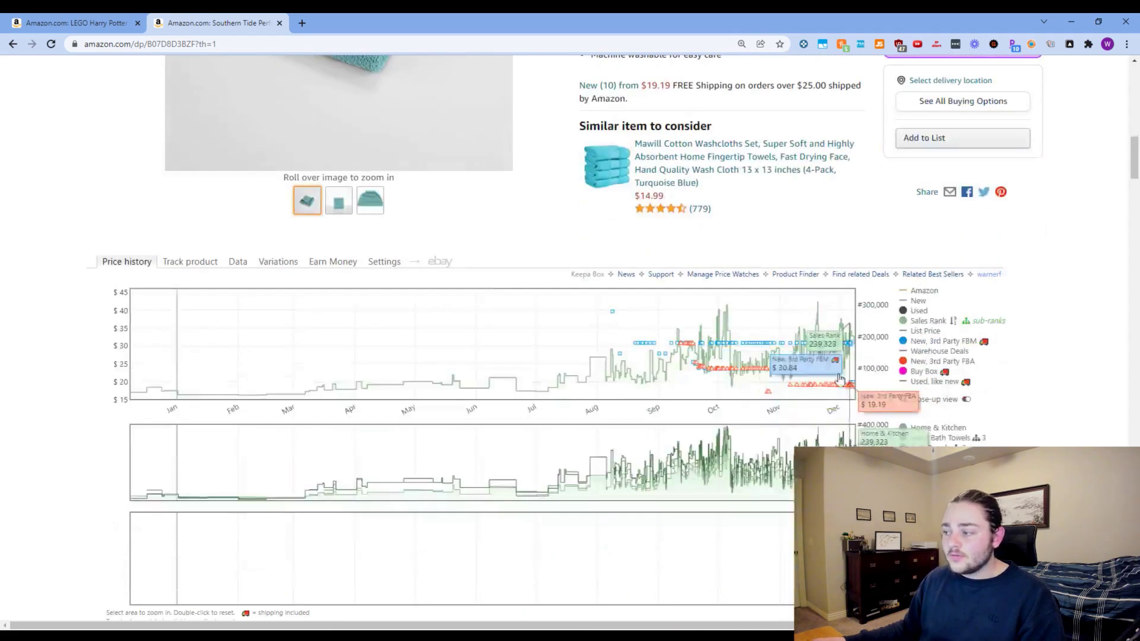
{"action": "scroll", "coordinate": [851, 345], "scroll_direction": "up", "scroll_amount": 4}
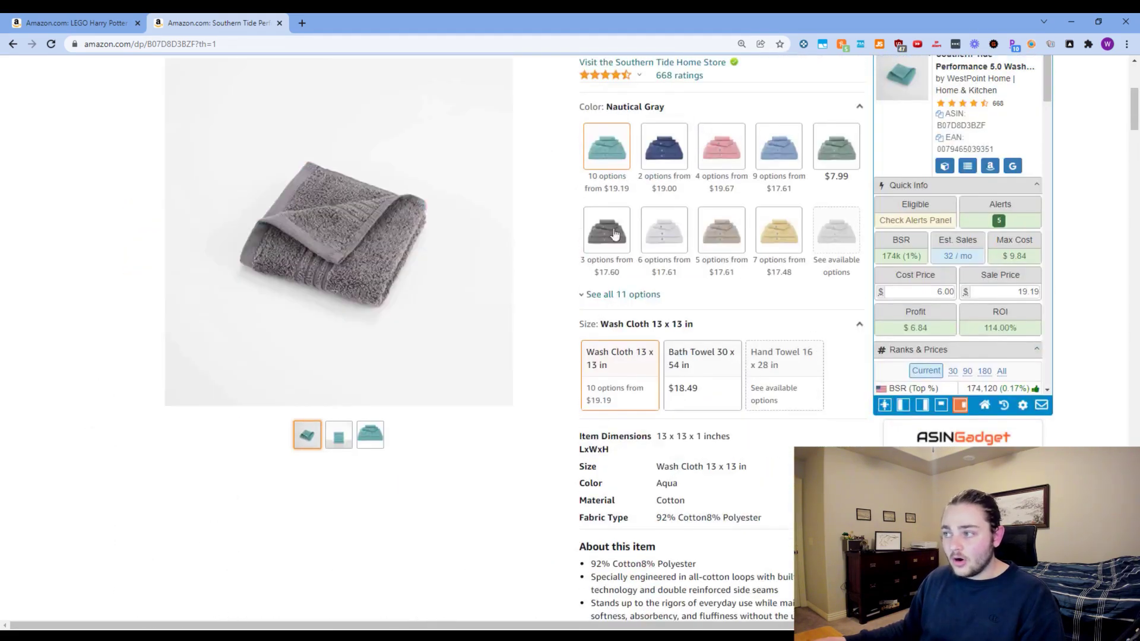
{"action": "scroll", "coordinate": [757, 472], "scroll_direction": "down", "scroll_amount": 5}
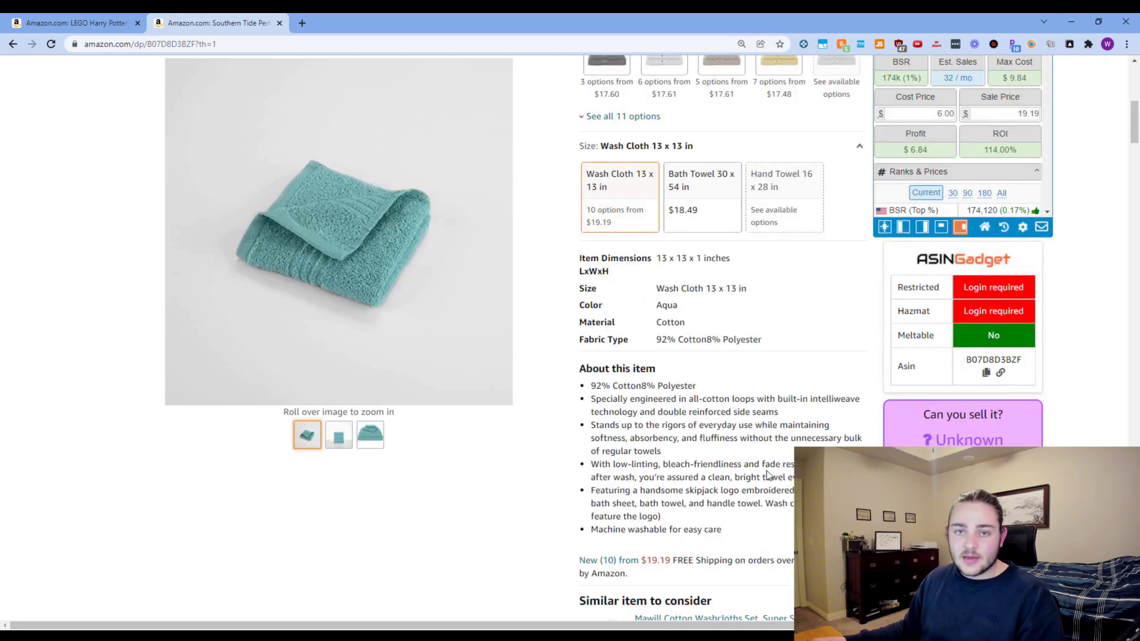
{"action": "scroll", "coordinate": [756, 472], "scroll_direction": "down", "scroll_amount": 5}
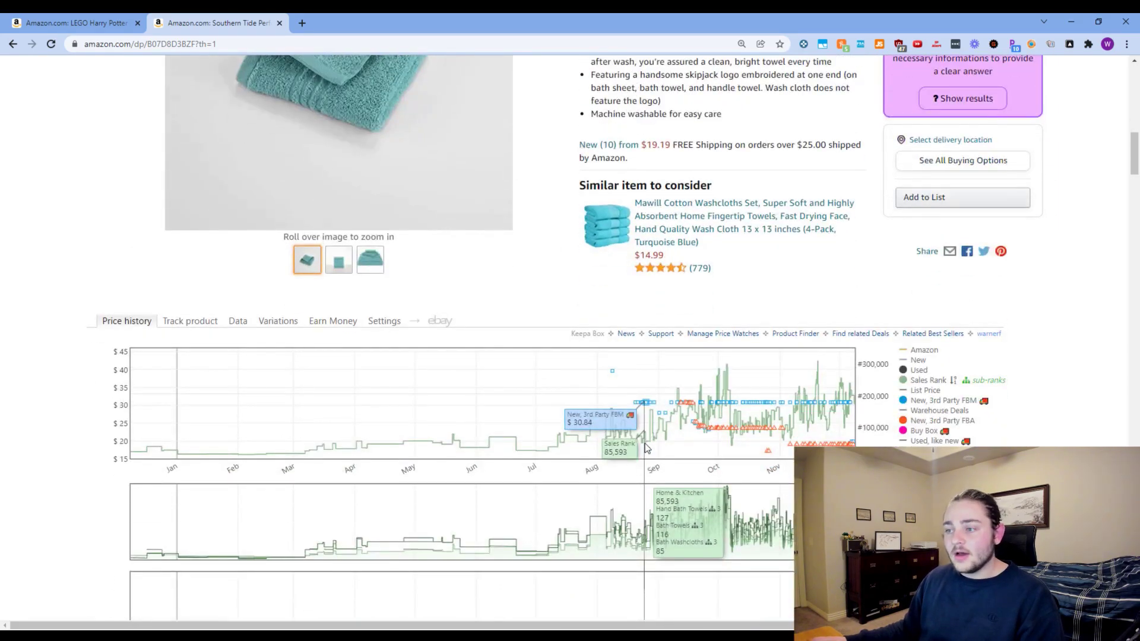
{"action": "scroll", "coordinate": [648, 448], "scroll_direction": "up", "scroll_amount": 9}
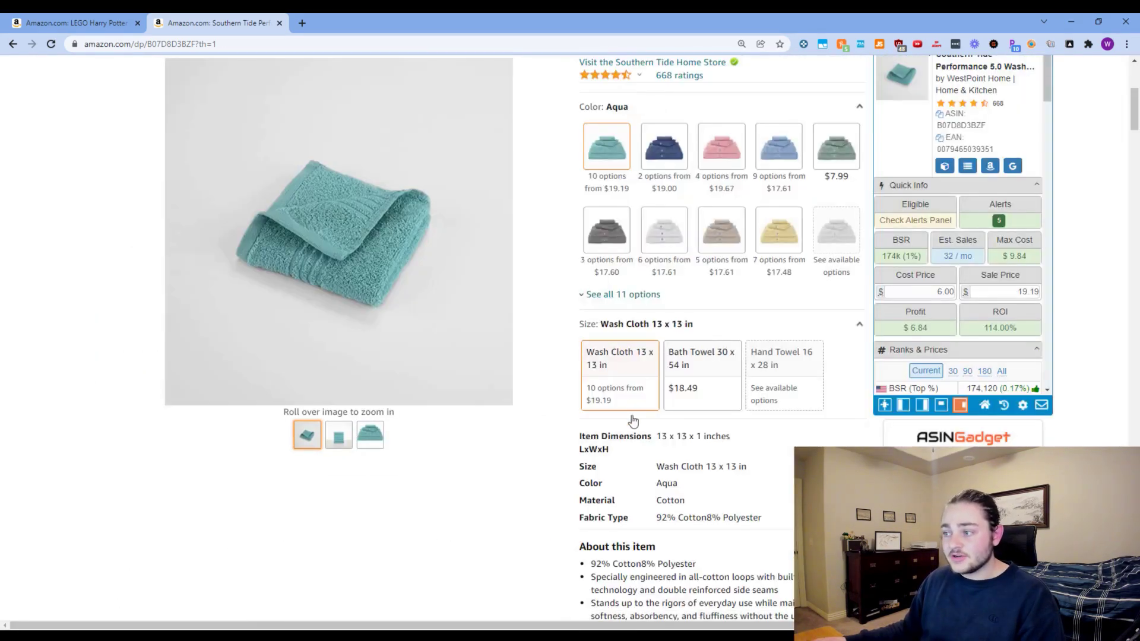
{"action": "scroll", "coordinate": [570, 451], "scroll_direction": "up", "scroll_amount": 1}
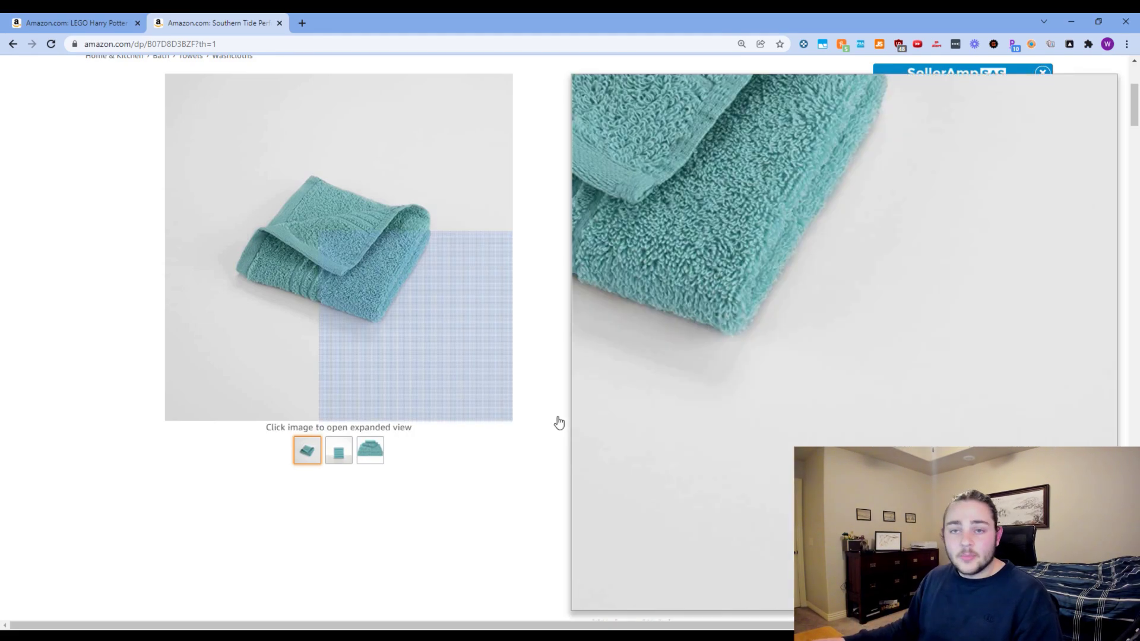
Step: Open the Keepa variations table for the wash cloth and review each variation's price, color, size and ratings
{"action": "scroll", "coordinate": [555, 427], "scroll_direction": "down", "scroll_amount": 10}
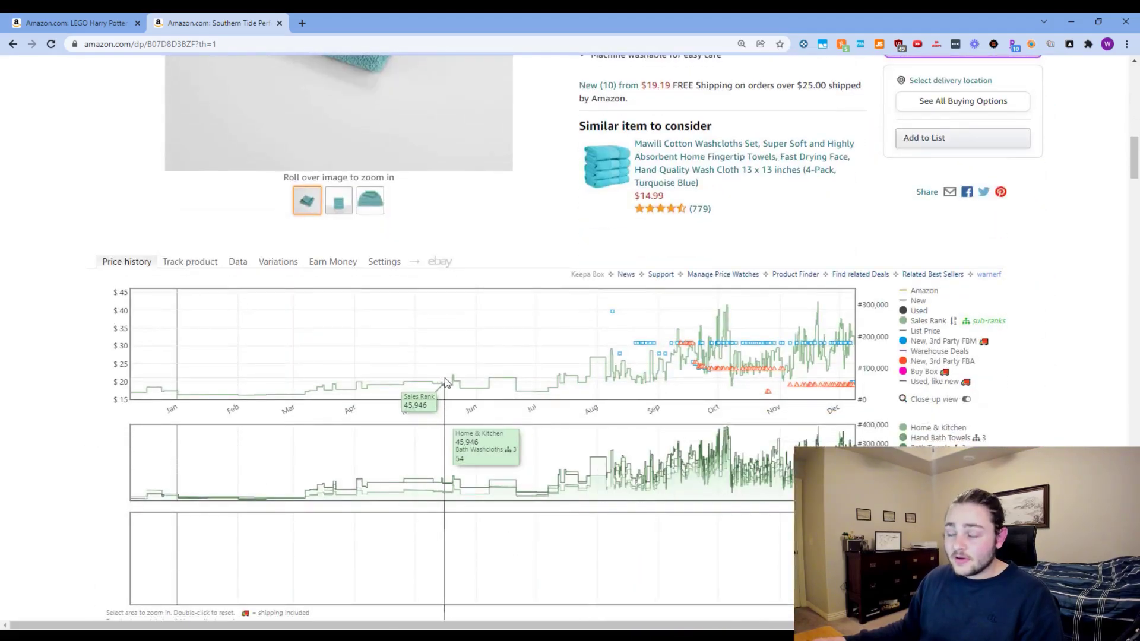
{"action": "left_click", "coordinate": [275, 263]}
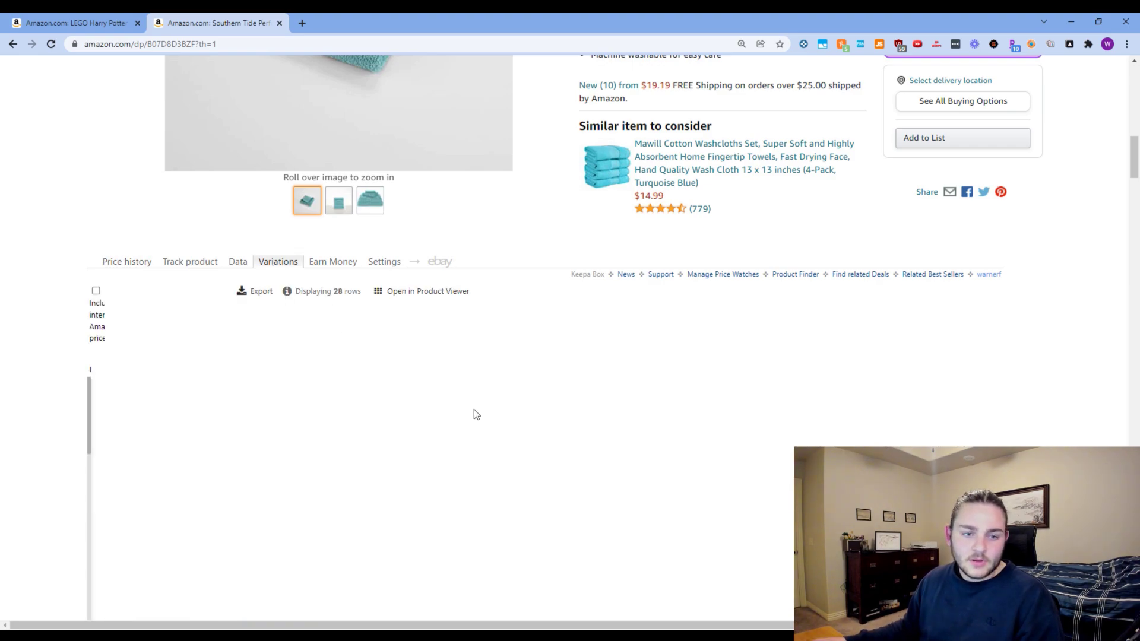
{"action": "scroll", "coordinate": [178, 416], "scroll_direction": "down", "scroll_amount": 5}
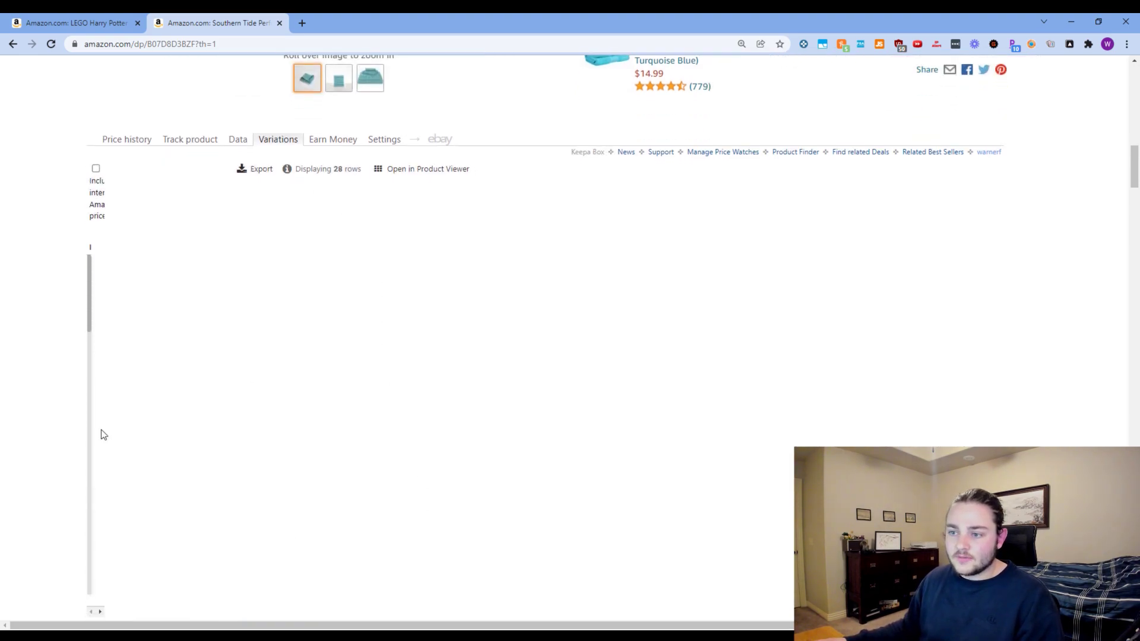
{"action": "scroll", "coordinate": [178, 291], "scroll_direction": "up", "scroll_amount": 5}
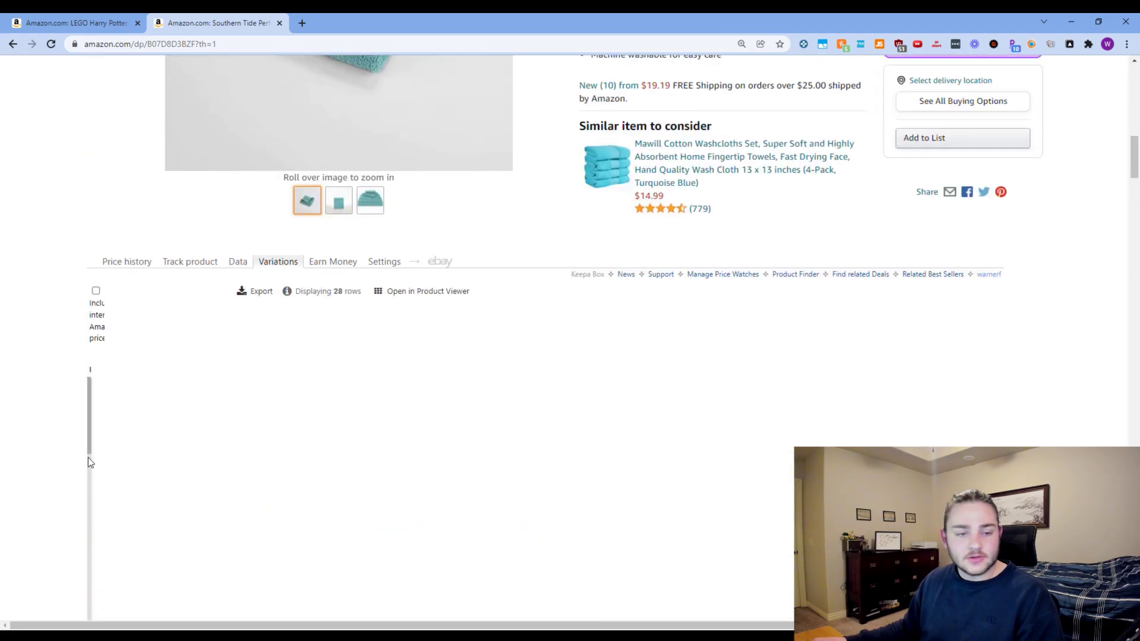
{"action": "scroll", "coordinate": [369, 366], "scroll_direction": "down", "scroll_amount": 1}
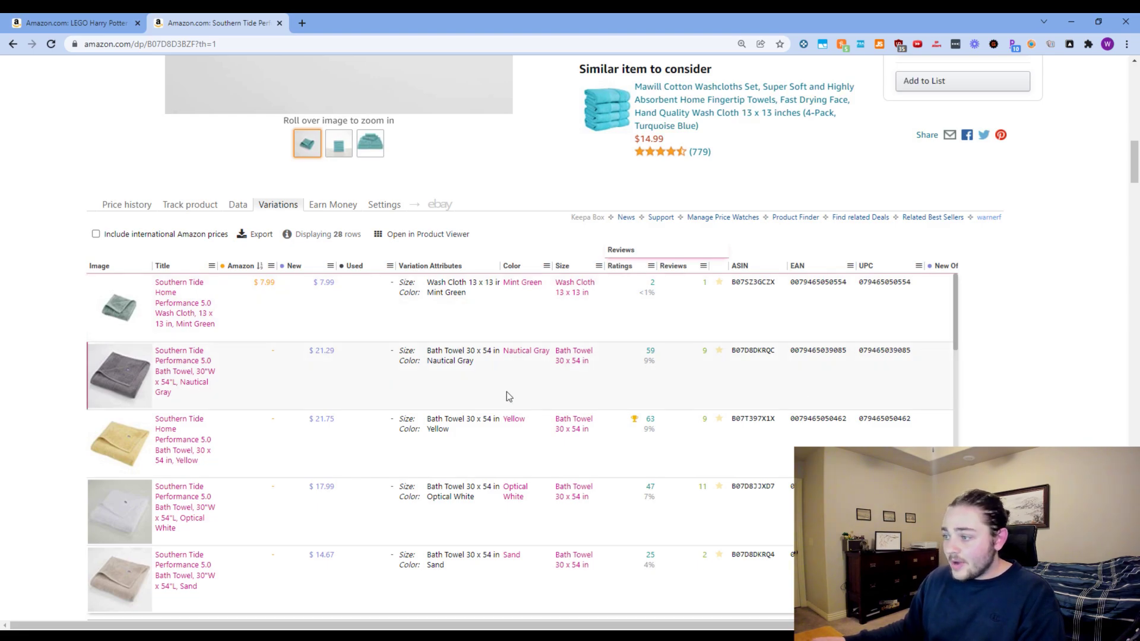
{"action": "scroll", "coordinate": [507, 396], "scroll_direction": "down", "scroll_amount": 3}
{"action": "scroll", "coordinate": [680, 316], "scroll_direction": "up", "scroll_amount": 2}
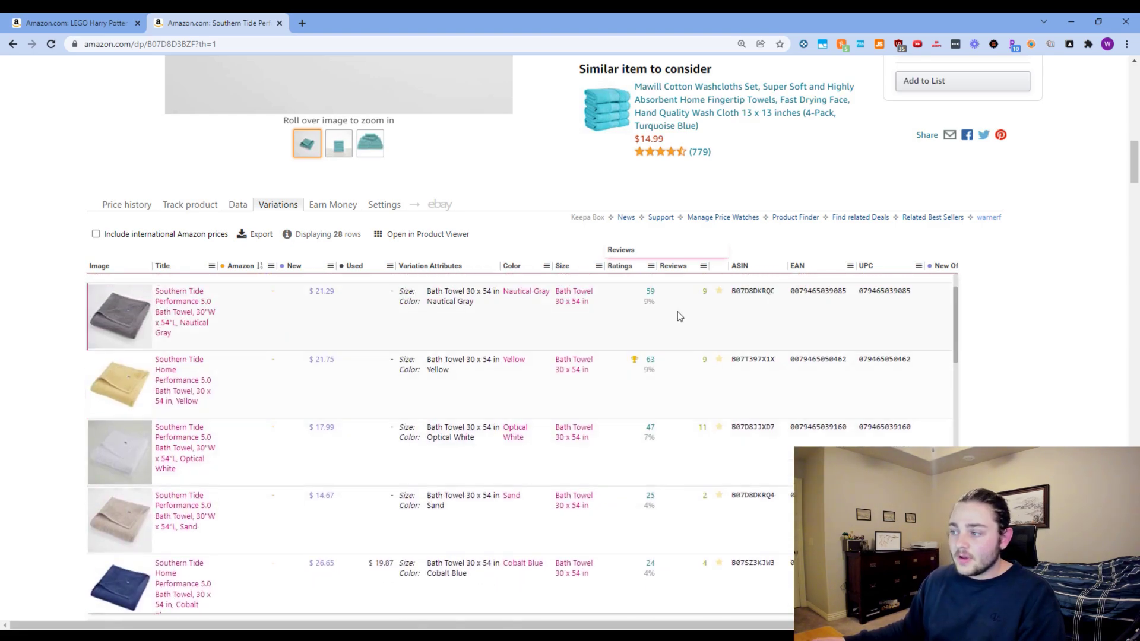
{"action": "scroll", "coordinate": [295, 372], "scroll_direction": "up", "scroll_amount": 3}
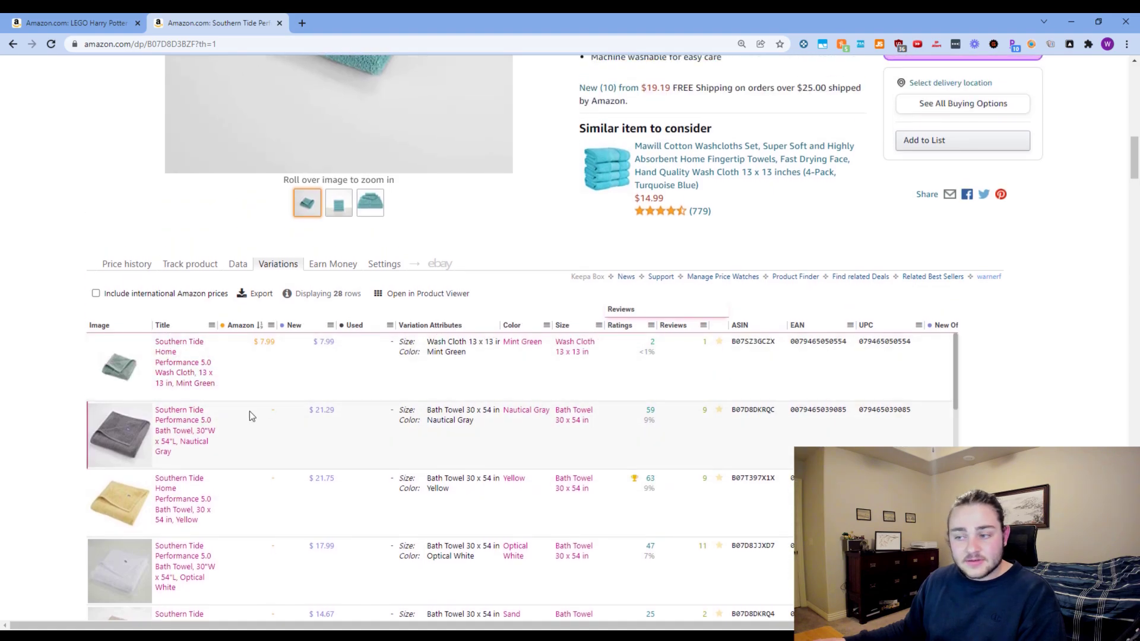
{"action": "scroll", "coordinate": [249, 415], "scroll_direction": "down", "scroll_amount": 3}
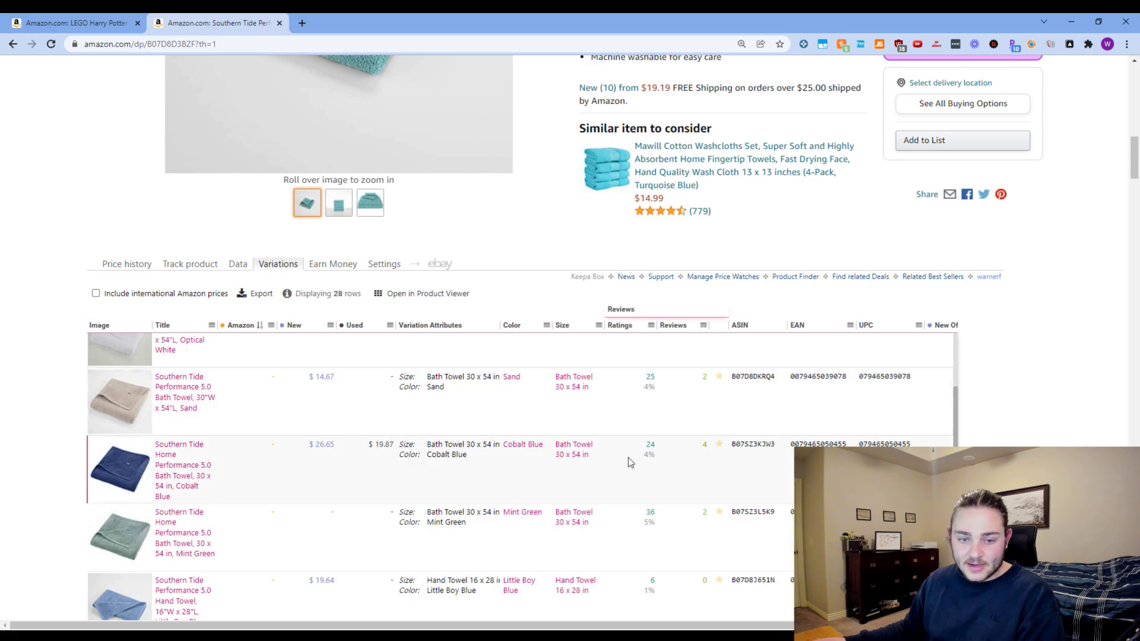
Step: Sort the variations by ratings from highest to lowest and select the ratings cell of the yellow bath towel
{"action": "scroll", "coordinate": [558, 491], "scroll_direction": "up", "scroll_amount": 6}
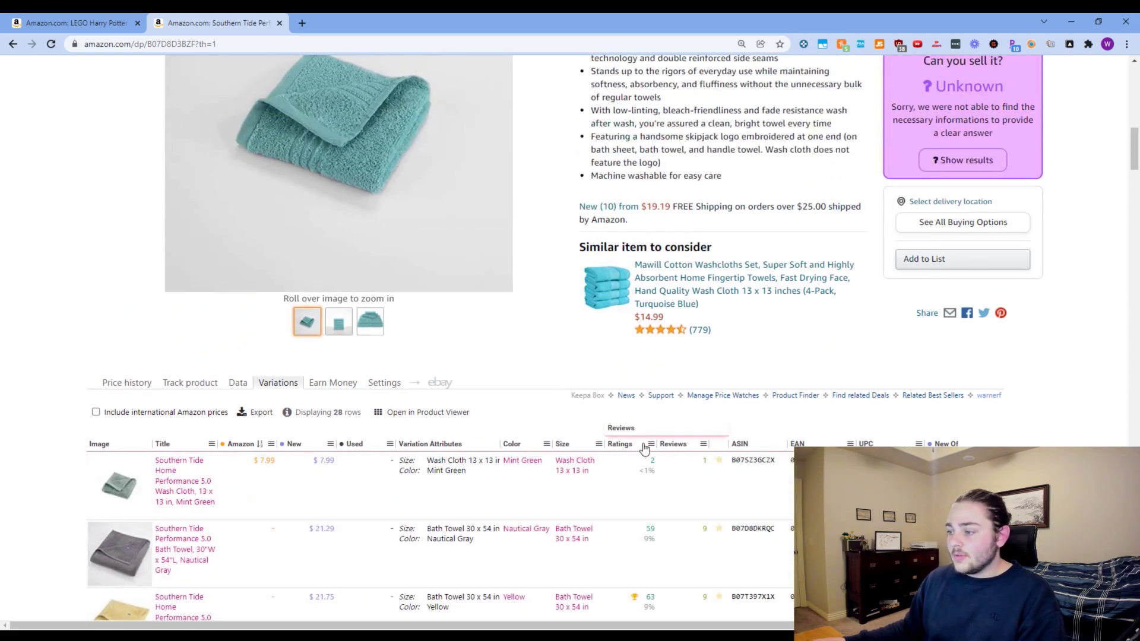
{"action": "left_click", "coordinate": [644, 448]}
{"action": "left_click", "coordinate": [627, 454]}
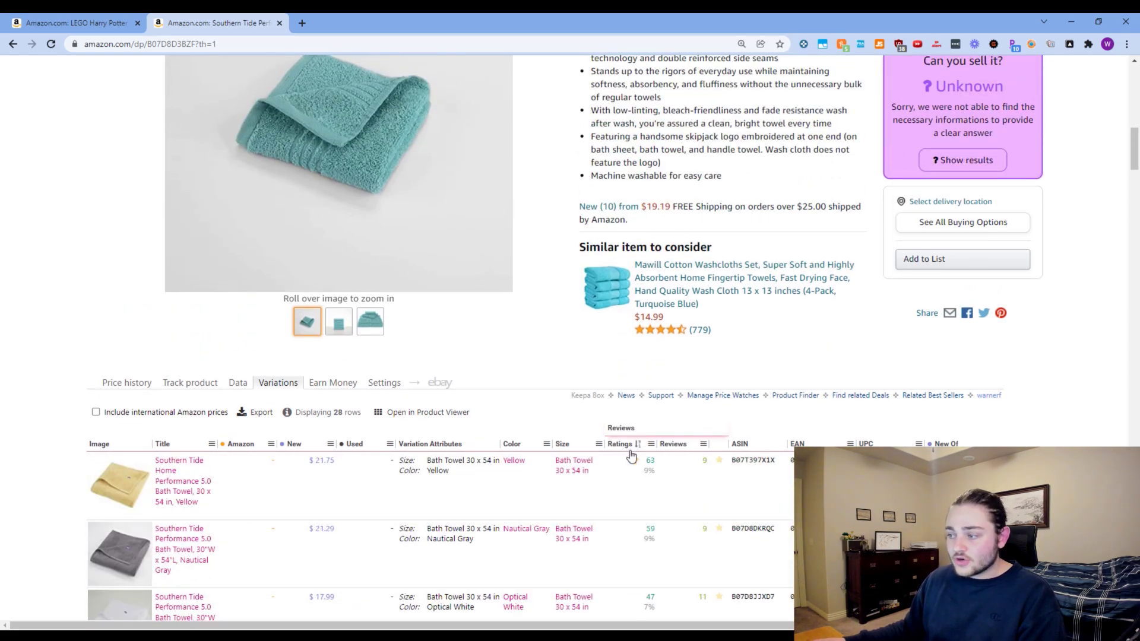
{"action": "scroll", "coordinate": [358, 499], "scroll_direction": "down", "scroll_amount": 2}
{"action": "scroll", "coordinate": [358, 499], "scroll_direction": "up", "scroll_amount": 2}
{"action": "scroll", "coordinate": [634, 428], "scroll_direction": "down", "scroll_amount": 3}
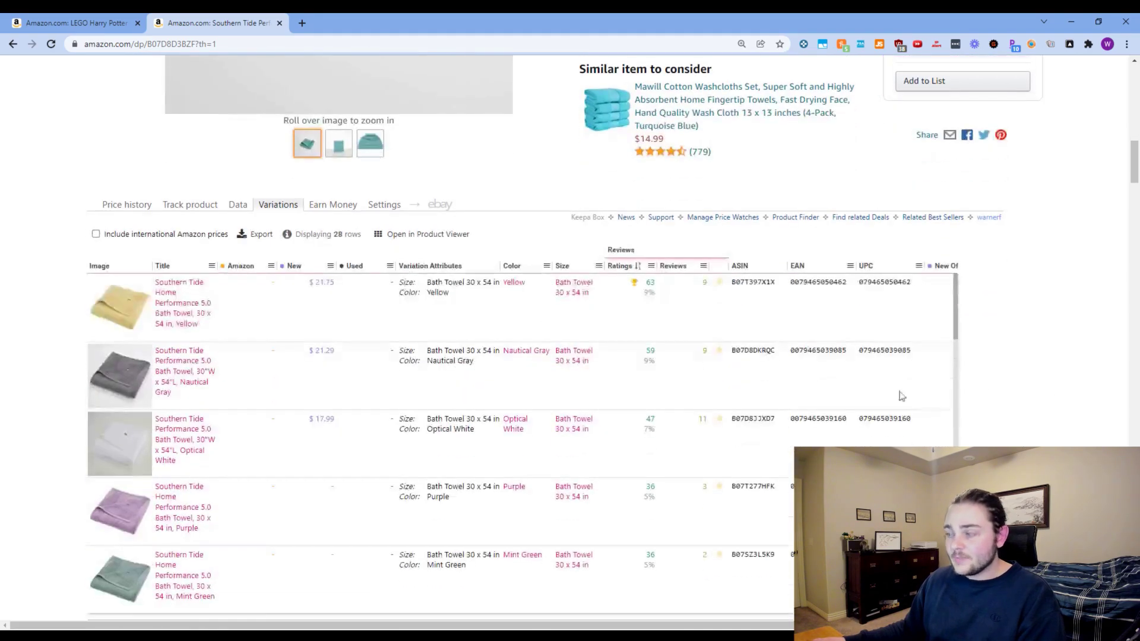
{"action": "left_click", "coordinate": [656, 299]}
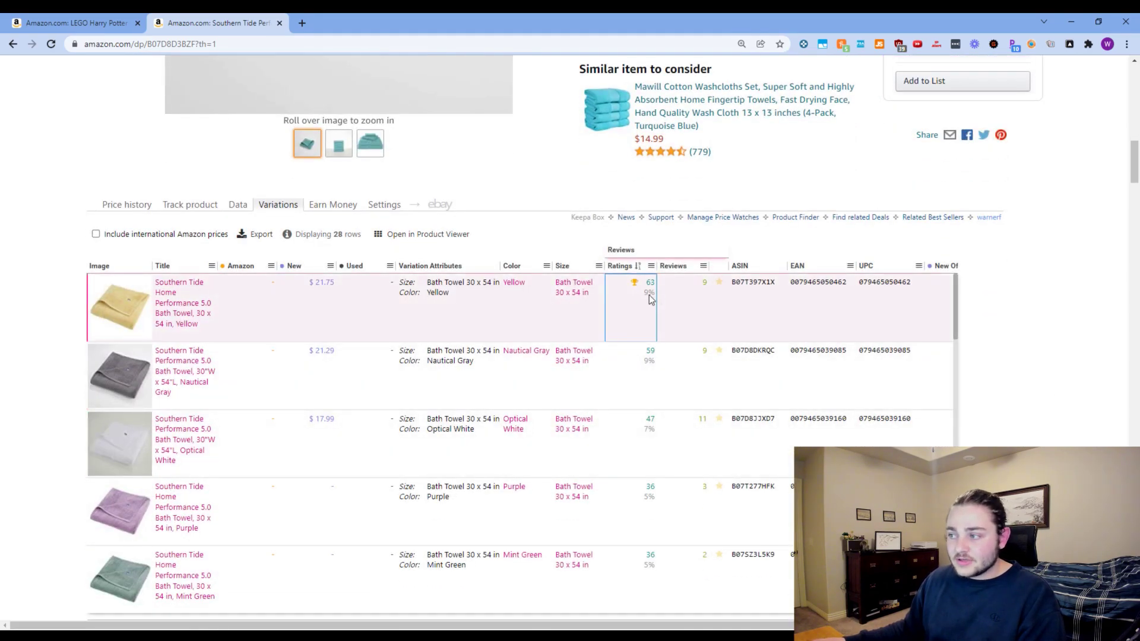
Step: Compare SellerAmp's estimated monthly sales for the aqua wash cloth with the ratings shares in the variations table
{"action": "scroll", "coordinate": [647, 298], "scroll_direction": "up", "scroll_amount": 2}
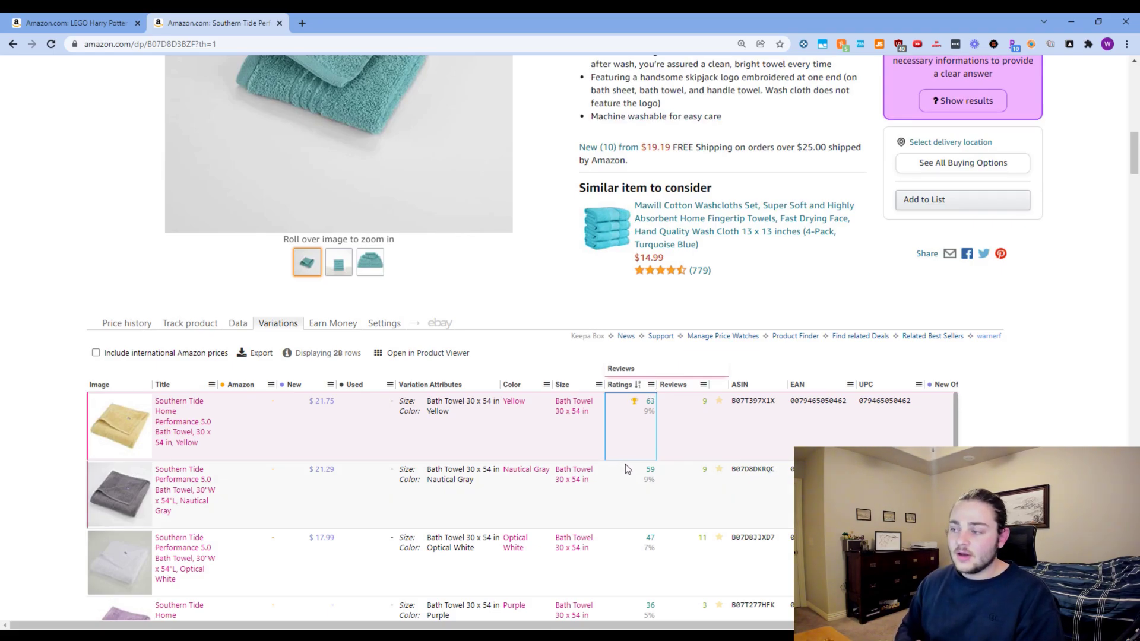
{"action": "scroll", "coordinate": [738, 430], "scroll_direction": "up", "scroll_amount": 12}
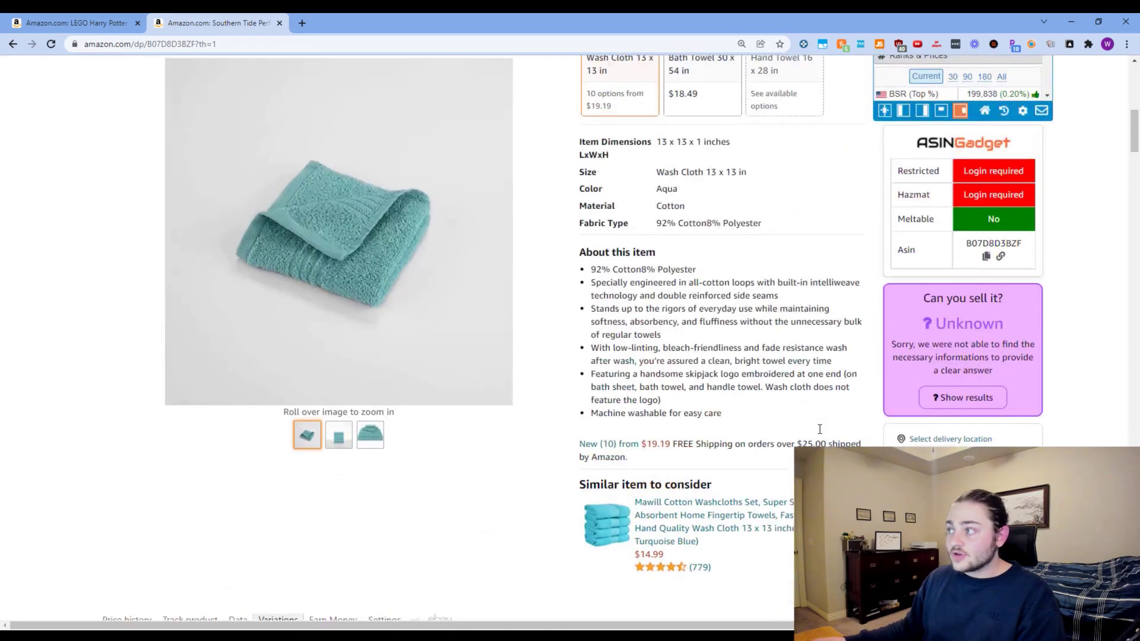
{"action": "scroll", "coordinate": [978, 383], "scroll_direction": "up", "scroll_amount": 1}
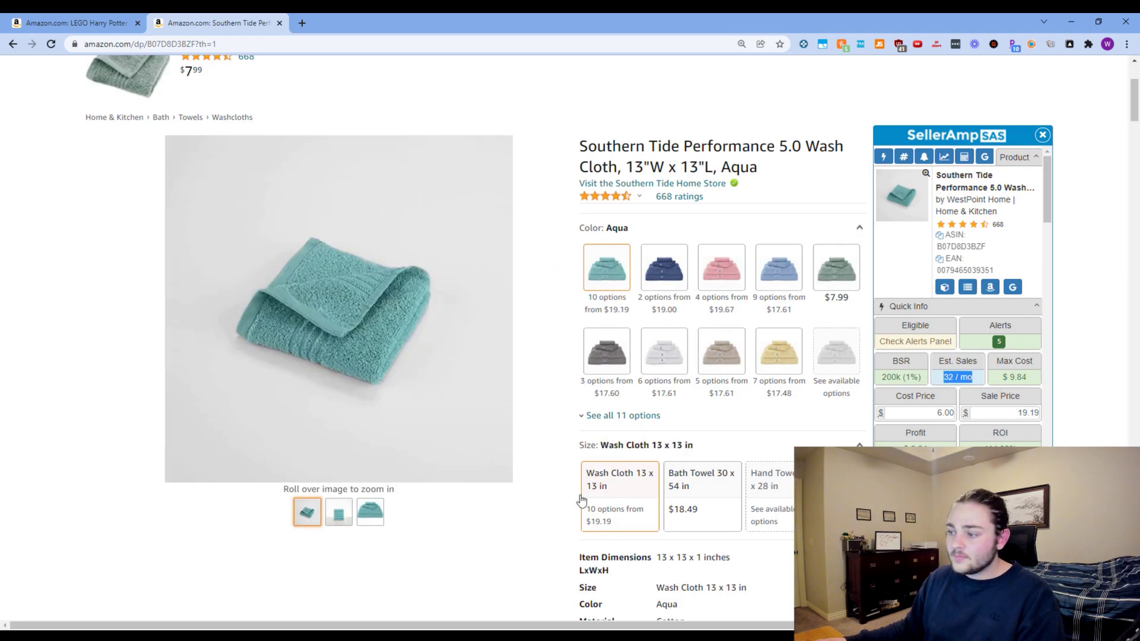
{"action": "scroll", "coordinate": [558, 426], "scroll_direction": "down", "scroll_amount": 12}
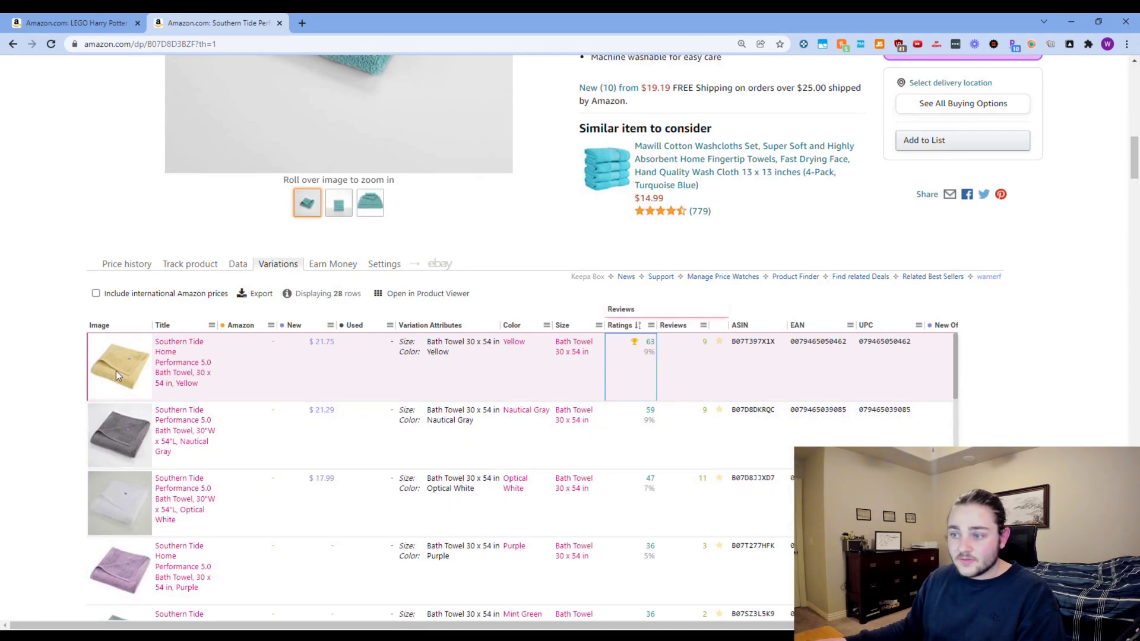
{"action": "scroll", "coordinate": [537, 352], "scroll_direction": "up", "scroll_amount": 10}
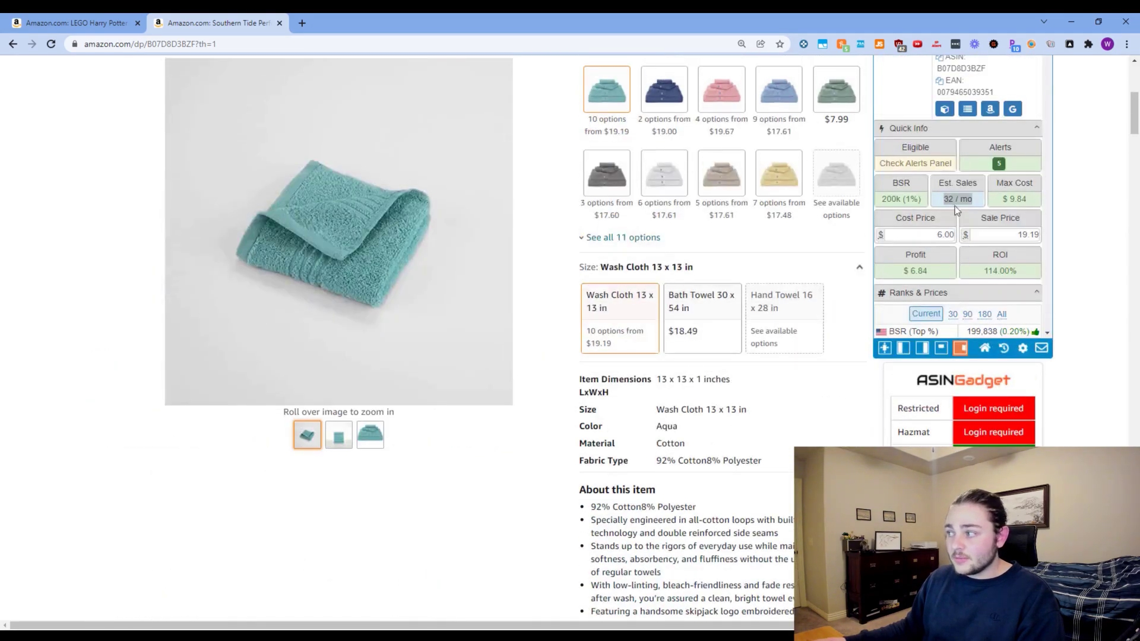
{"action": "scroll", "coordinate": [613, 456], "scroll_direction": "down", "scroll_amount": 9}
{"action": "scroll", "coordinate": [613, 456], "scroll_direction": "down", "scroll_amount": 1}
{"action": "scroll", "coordinate": [604, 490], "scroll_direction": "up", "scroll_amount": 2}
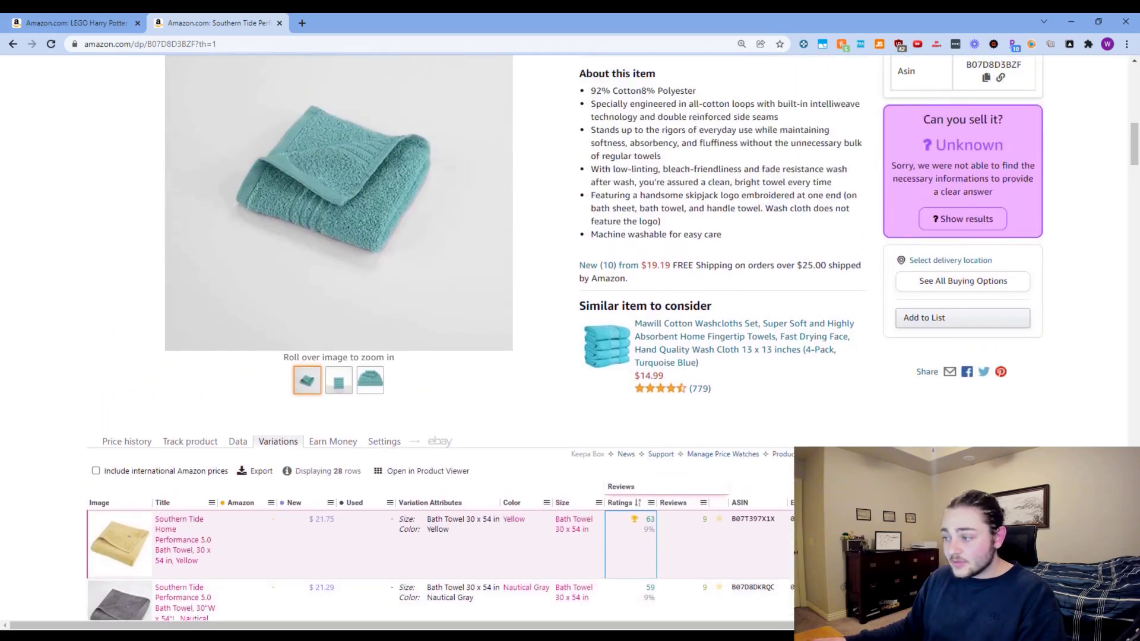
{"action": "scroll", "coordinate": [701, 396], "scroll_direction": "down", "scroll_amount": 3}
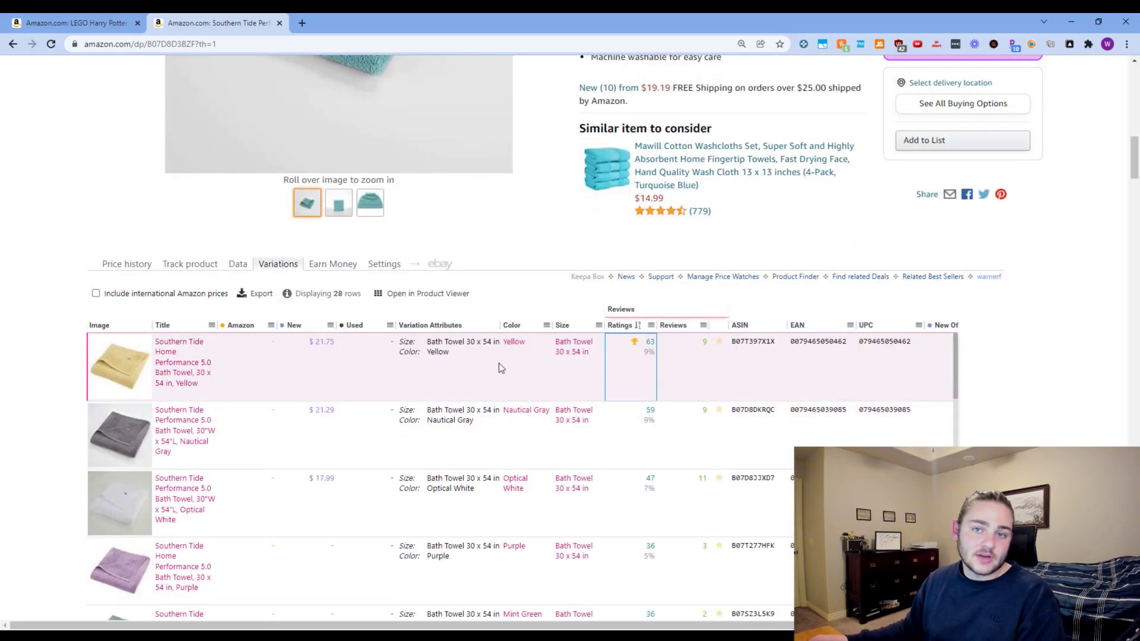
{"action": "scroll", "coordinate": [346, 479], "scroll_direction": "up", "scroll_amount": 4}
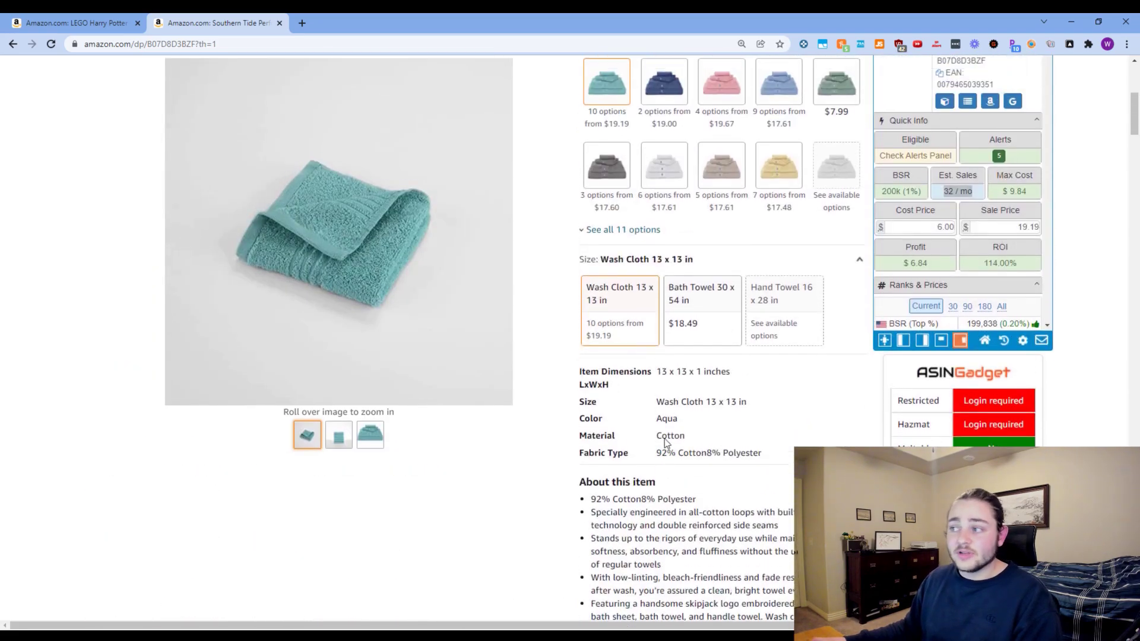
{"action": "scroll", "coordinate": [665, 442], "scroll_direction": "up", "scroll_amount": 2}
{"action": "scroll", "coordinate": [593, 400], "scroll_direction": "down", "scroll_amount": 8}
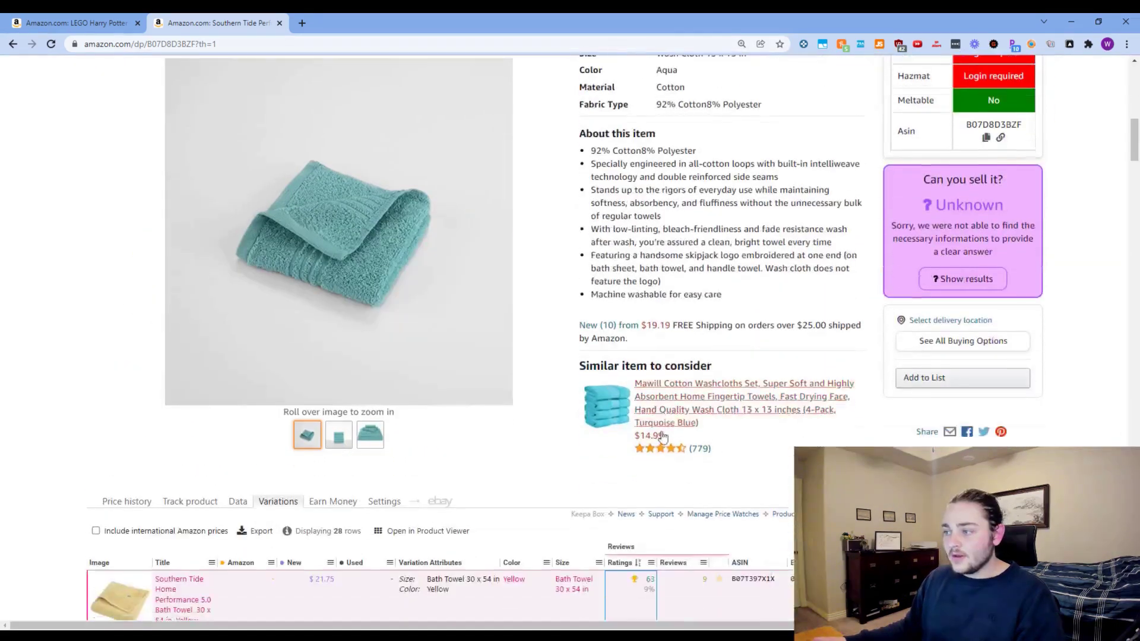
Step: Weigh the listing's color and size options and estimated monthly sales against the ratings of the top-rated bath towel variations
{"action": "scroll", "coordinate": [663, 437], "scroll_direction": "up", "scroll_amount": 9}
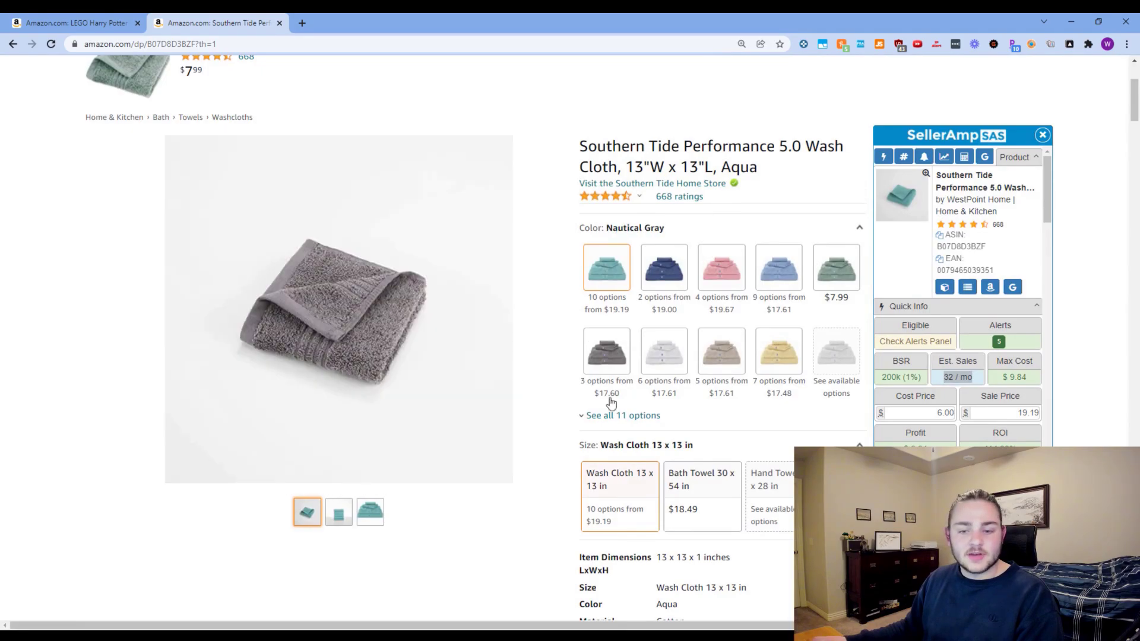
{"action": "scroll", "coordinate": [464, 409], "scroll_direction": "down", "scroll_amount": 5}
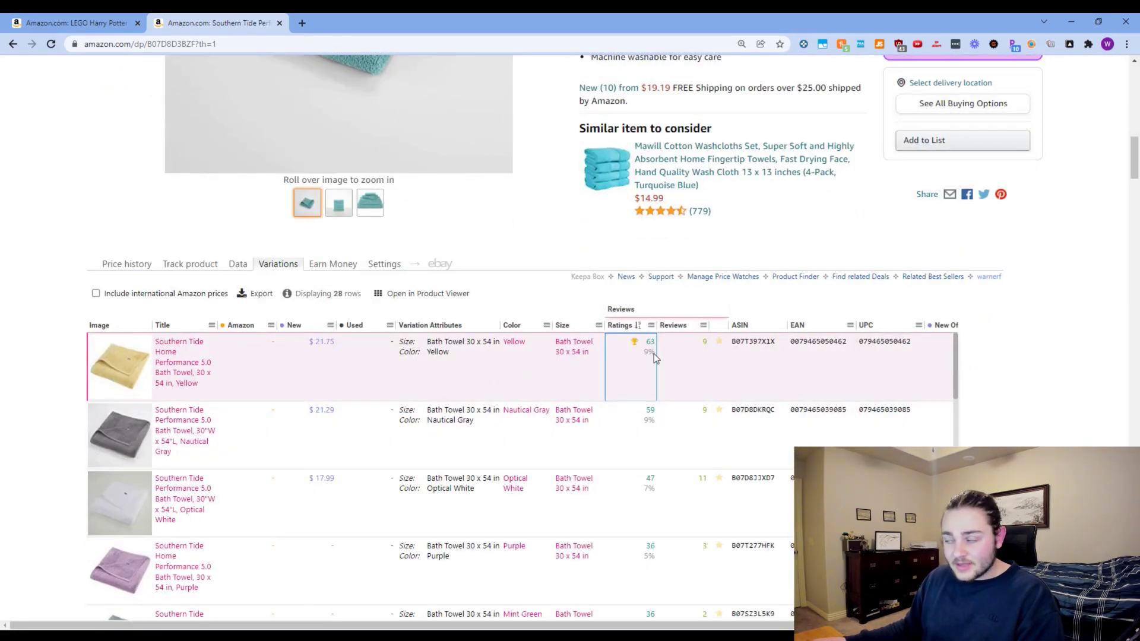
{"action": "scroll", "coordinate": [654, 354], "scroll_direction": "up", "scroll_amount": 10}
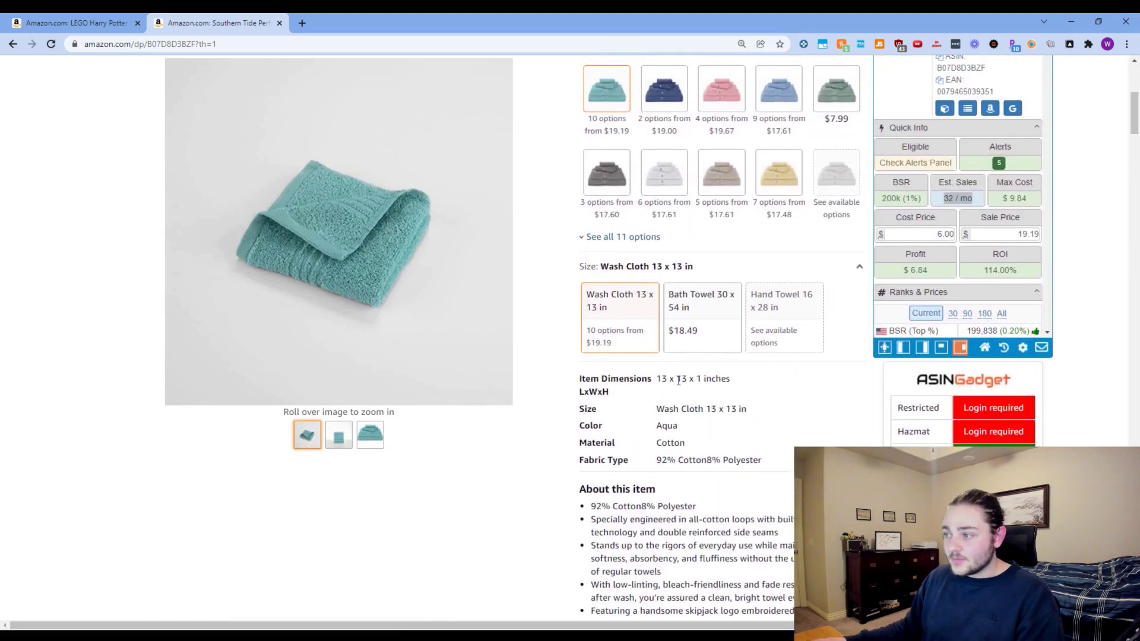
{"action": "scroll", "coordinate": [594, 415], "scroll_direction": "down", "scroll_amount": 9}
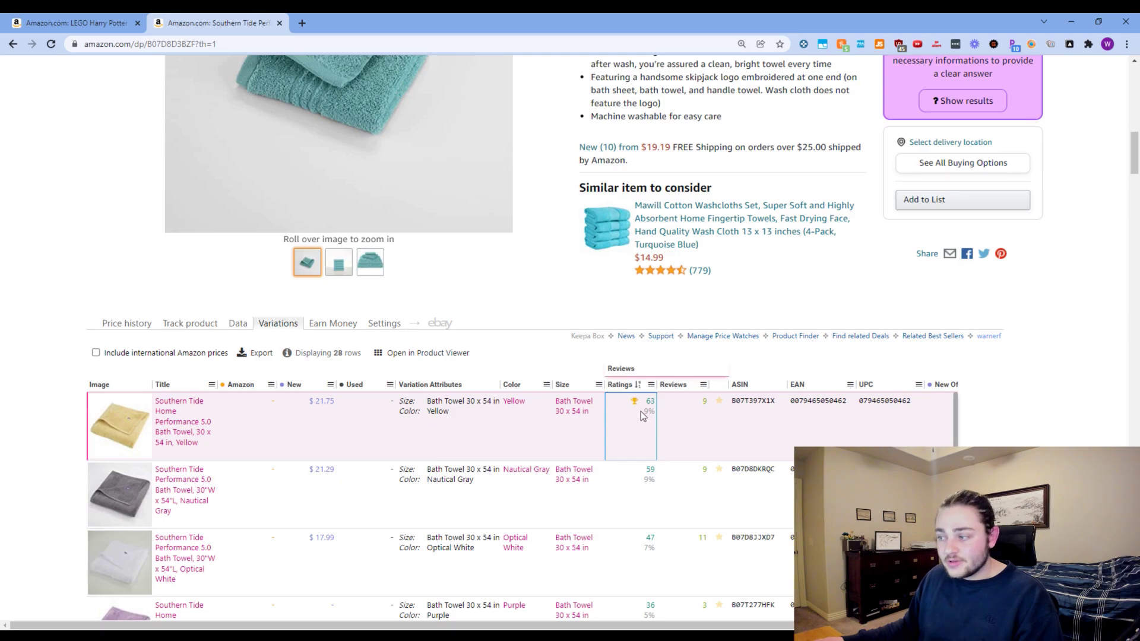
{"action": "scroll", "coordinate": [671, 411], "scroll_direction": "up", "scroll_amount": 3}
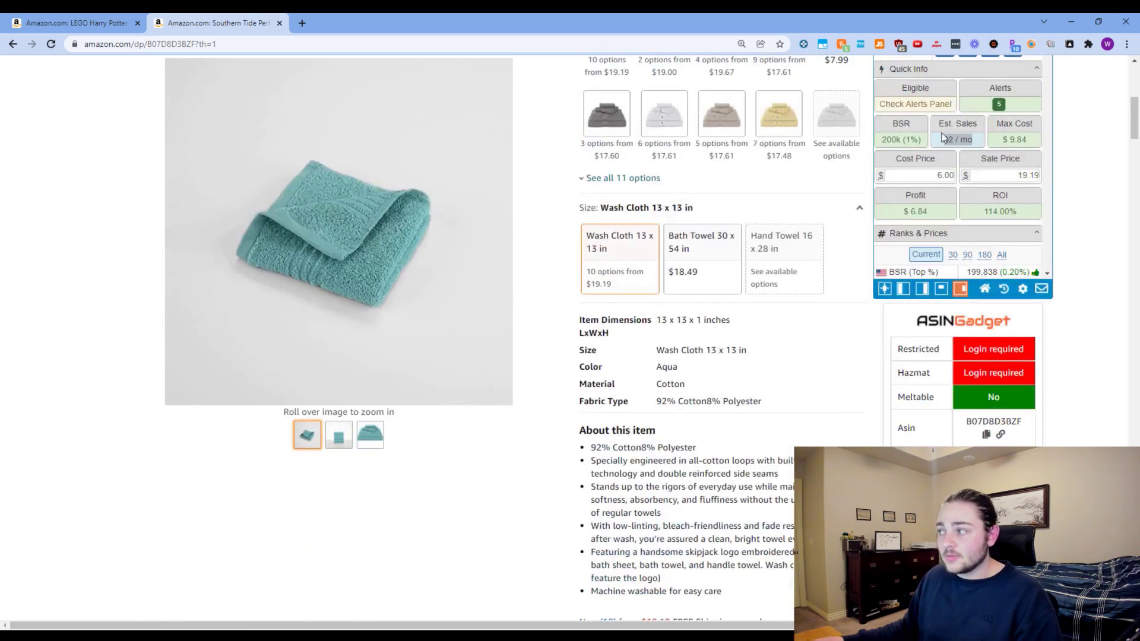
{"action": "scroll", "coordinate": [491, 374], "scroll_direction": "down", "scroll_amount": 6}
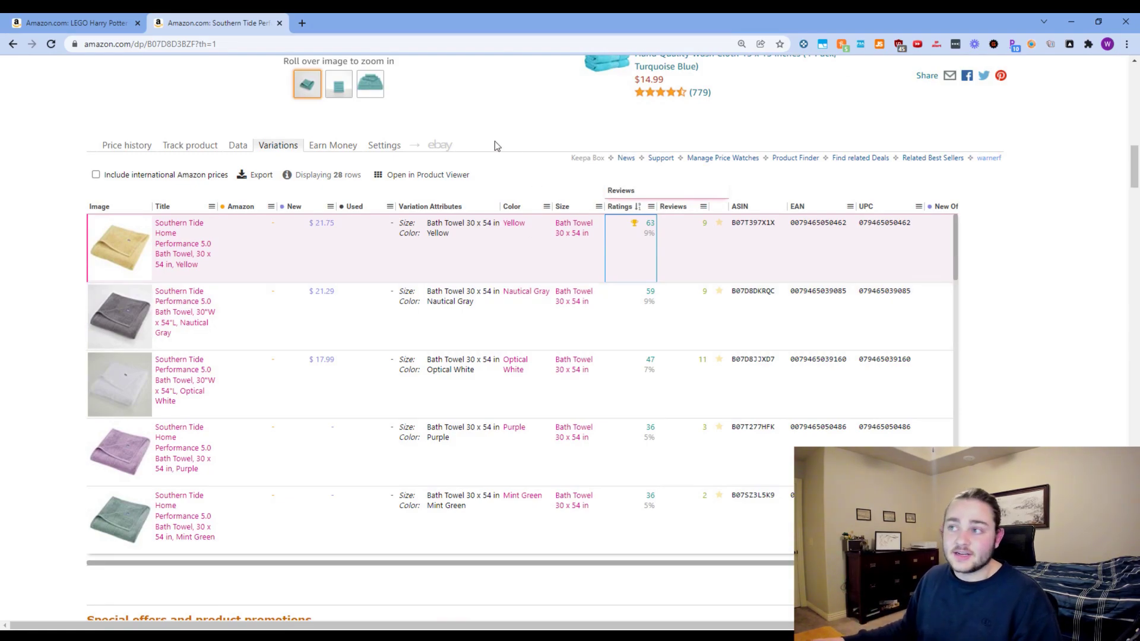
Step: Open Jungle Scout's Amazon Sales Estimator in a new browser tab
{"action": "left_click", "coordinate": [302, 23]}
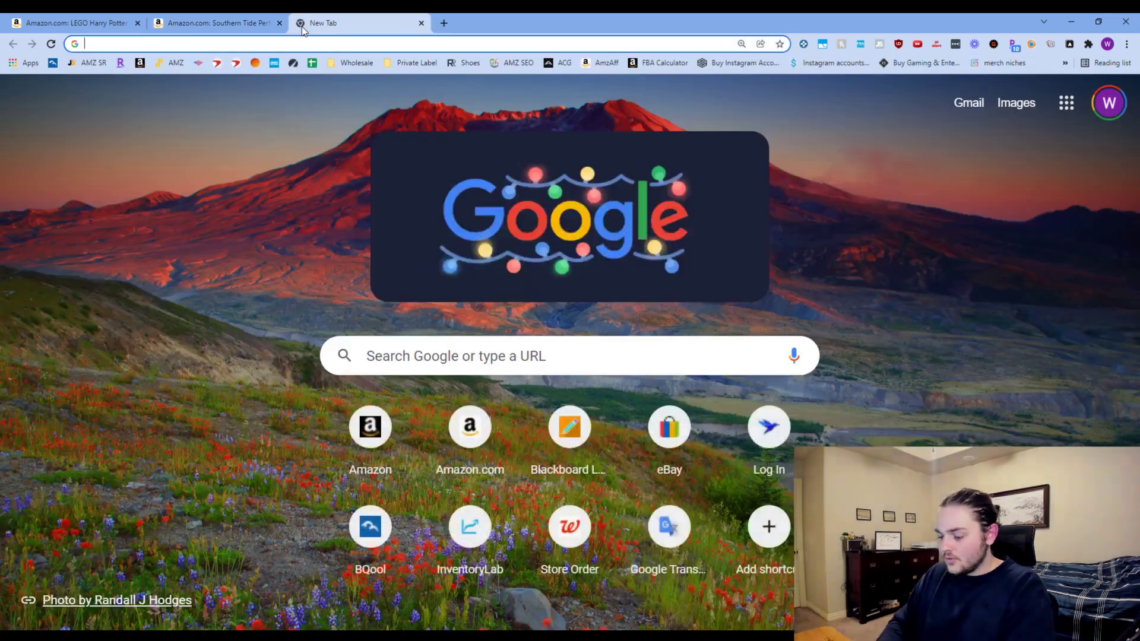
{"action": "type", "text": "jung"}
{"action": "key", "text": "Return"}
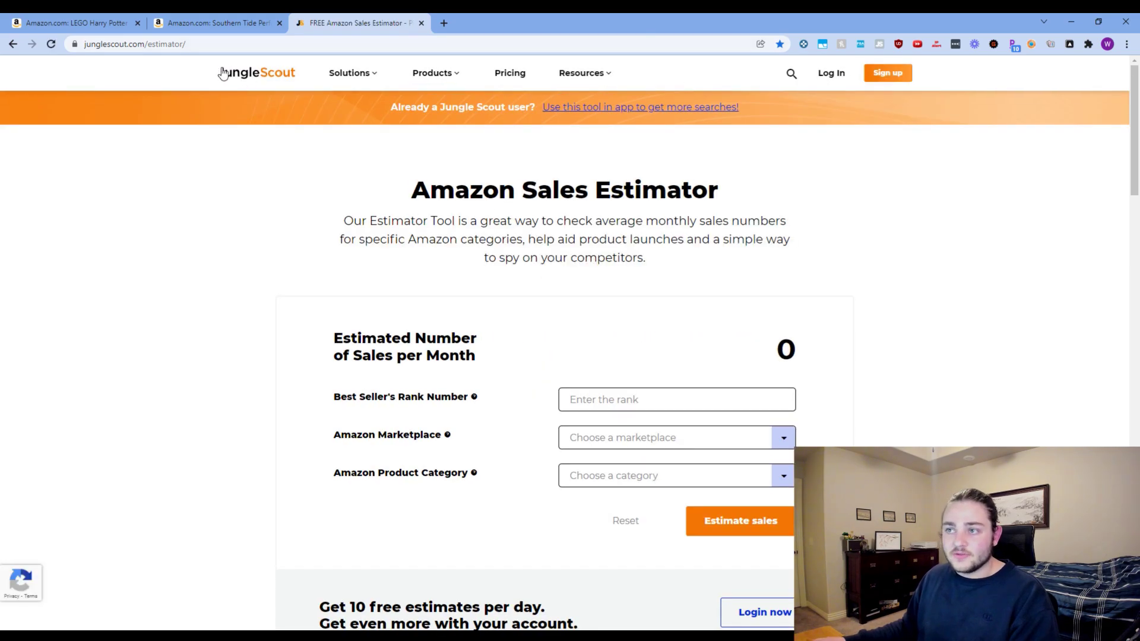
Step: Return to the wash cloth listing, open Keepa's product details and select the 30-day average sales rank
{"action": "left_click", "coordinate": [211, 15]}
{"action": "scroll", "coordinate": [454, 322], "scroll_direction": "up", "scroll_amount": 5}
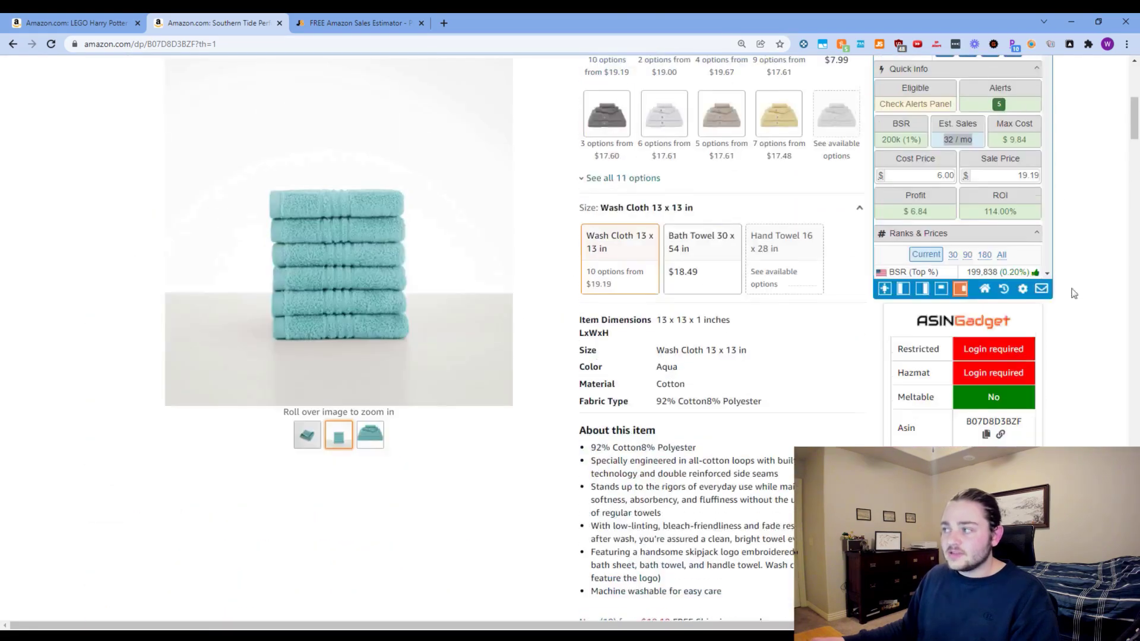
{"action": "scroll", "coordinate": [457, 382], "scroll_direction": "down", "scroll_amount": 5}
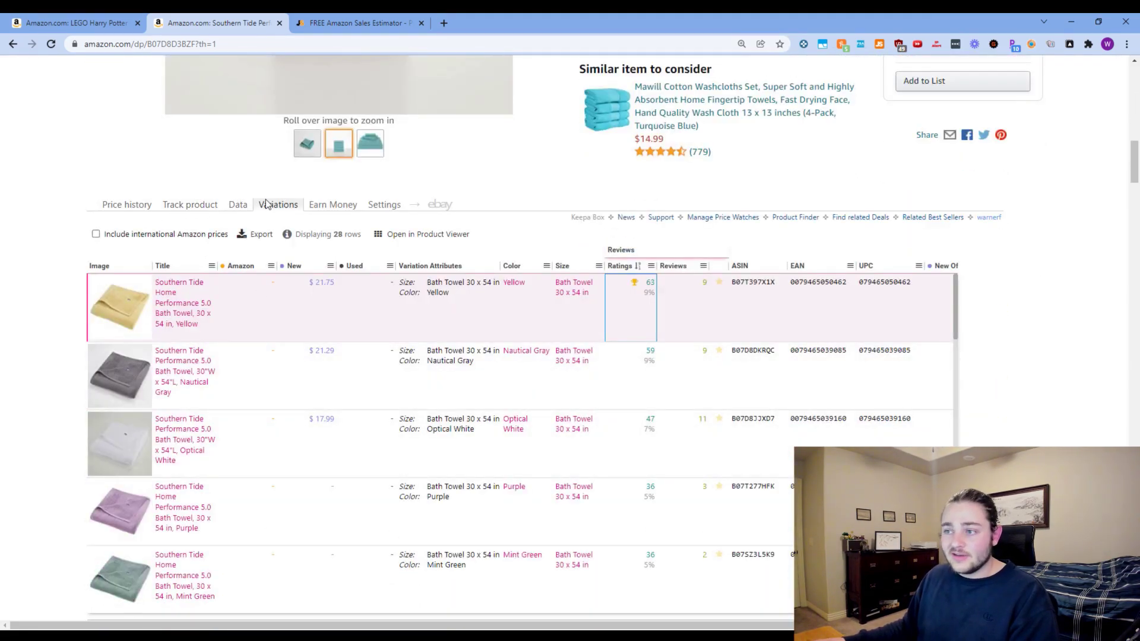
{"action": "left_click", "coordinate": [237, 205]}
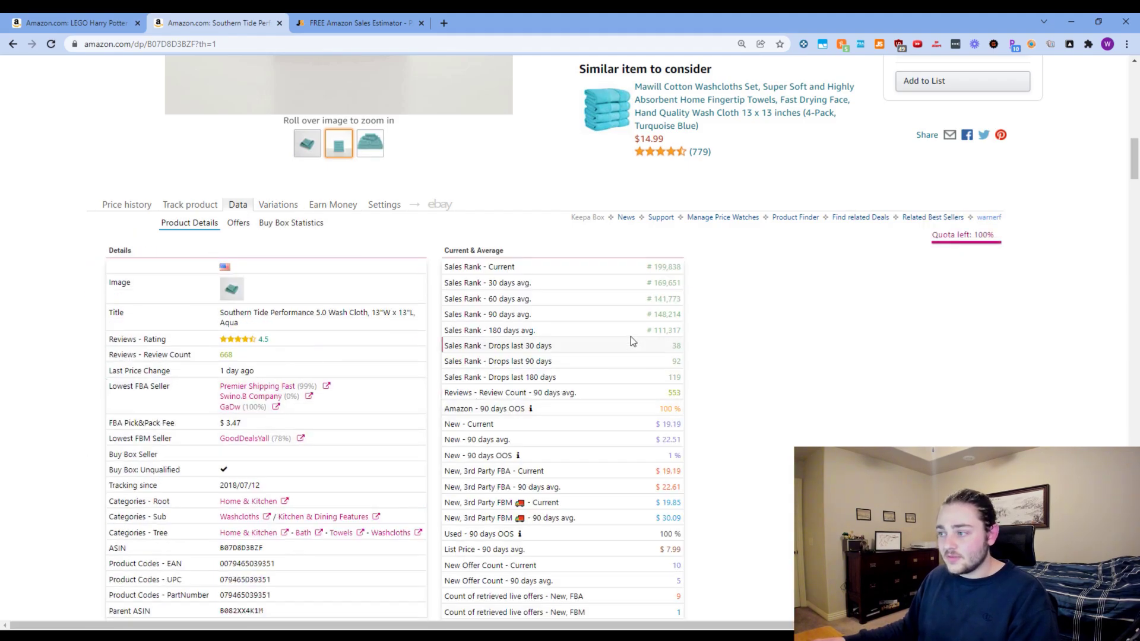
{"action": "left_click", "coordinate": [638, 287]}
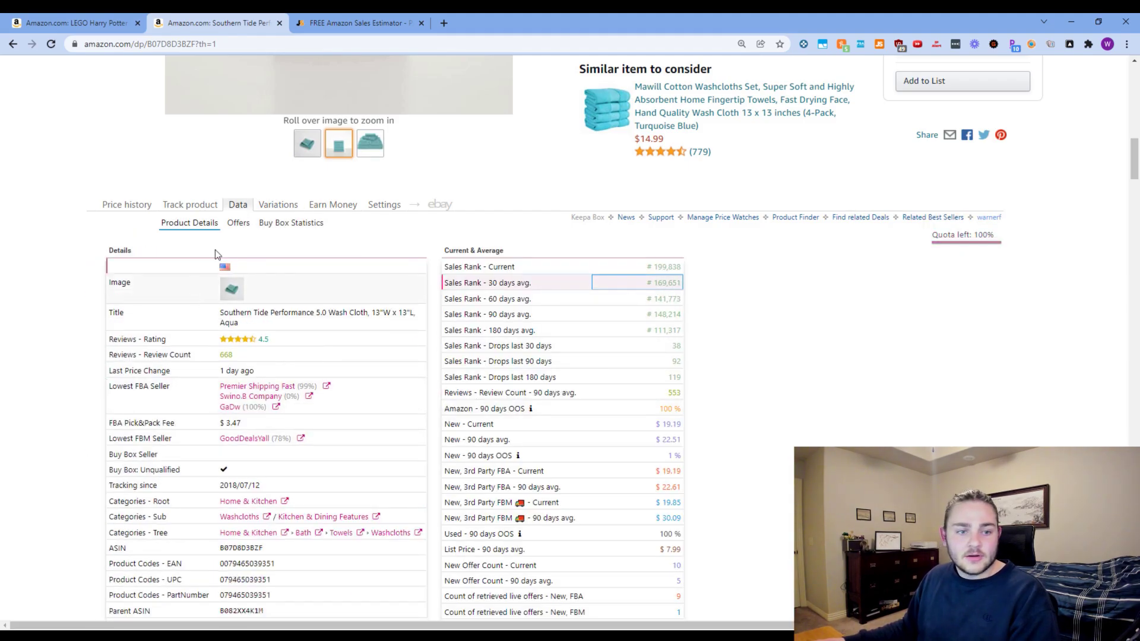
{"action": "scroll", "coordinate": [600, 472], "scroll_direction": "down", "scroll_amount": 1}
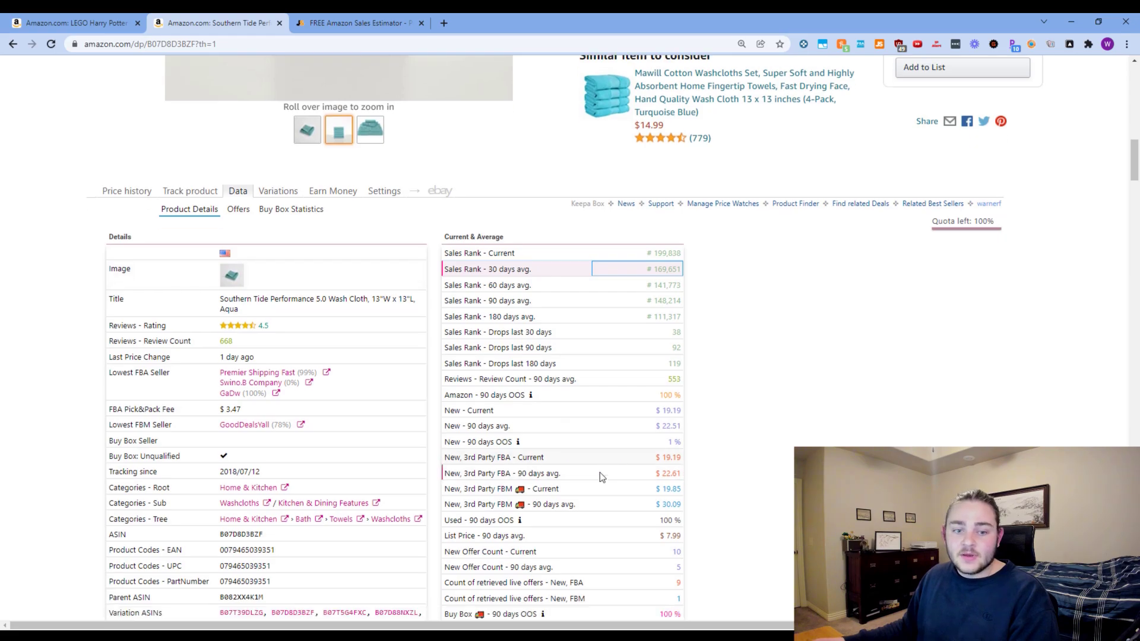
{"action": "scroll", "coordinate": [790, 451], "scroll_direction": "up", "scroll_amount": 1}
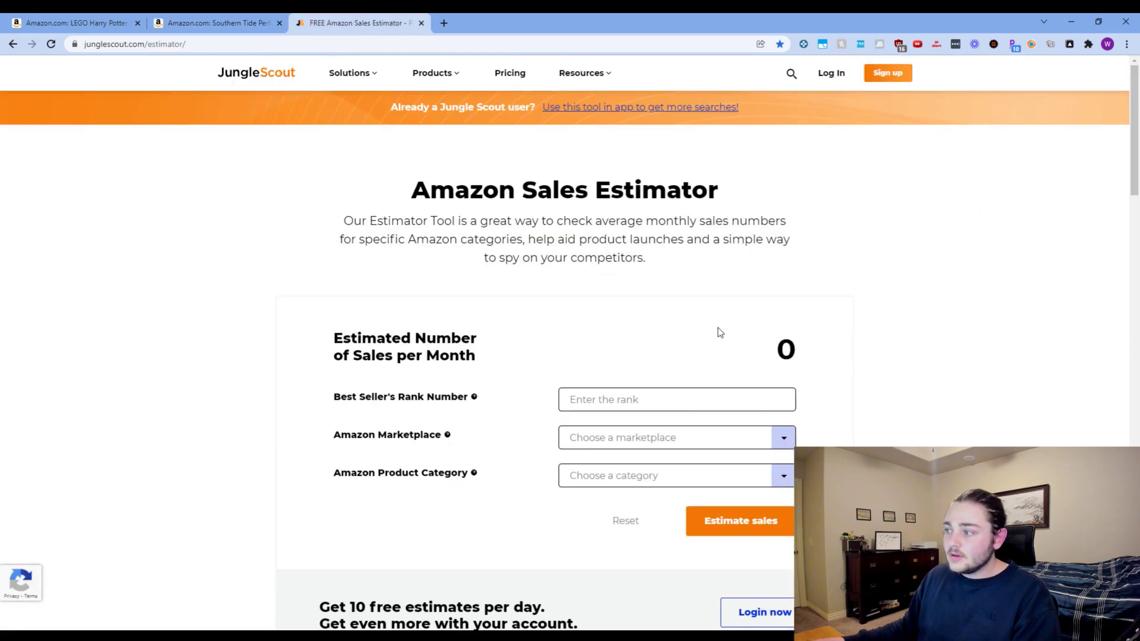
Step: In the Jungle Scout estimator, enter 169000 as the best seller's rank and choose the United States of America marketplace
{"action": "left_click", "coordinate": [692, 402]}
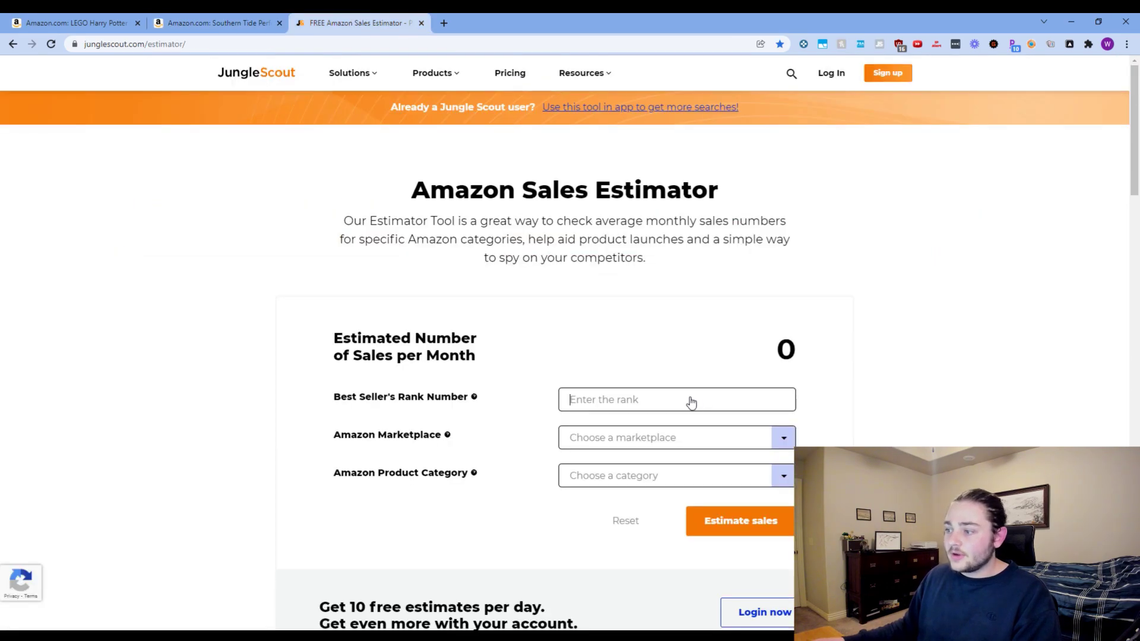
{"action": "type", "text": "169000"}
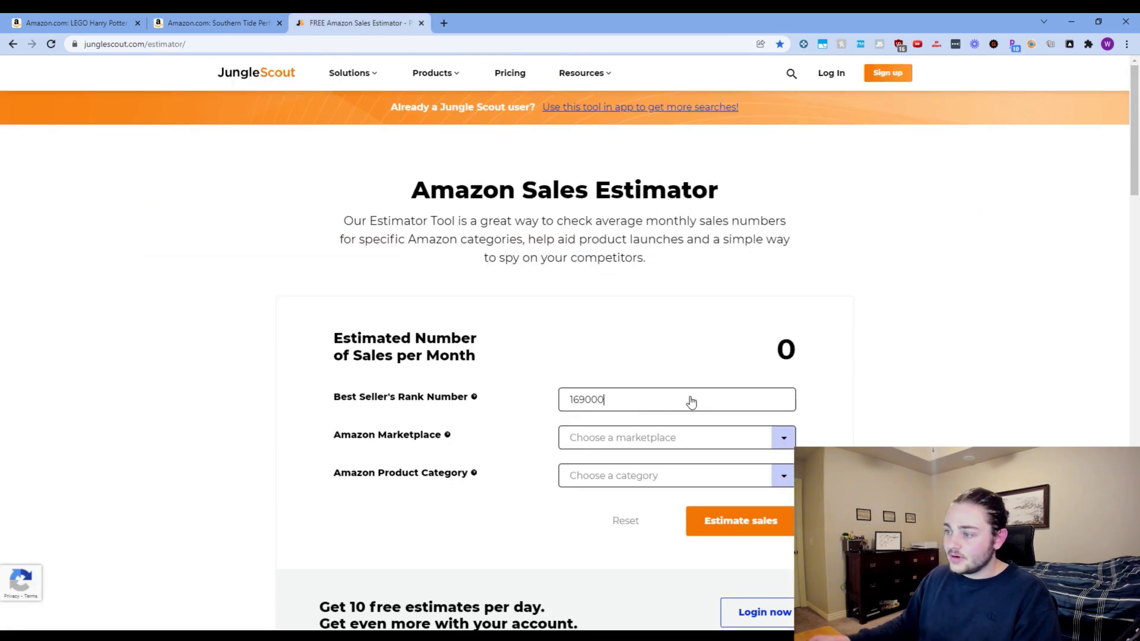
{"action": "left_click", "coordinate": [713, 453]}
{"action": "type", "text": "uni"}
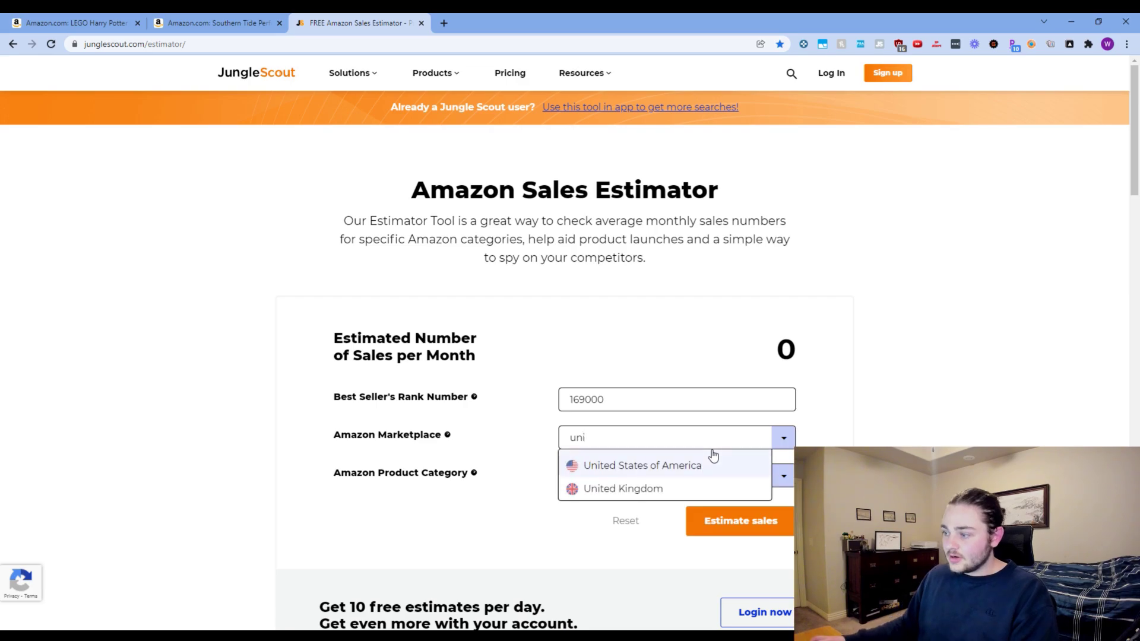
{"action": "key", "text": "Return"}
Step: Look up the wash cloth's root category in Keepa and set the estimator's product category to Home & Kitchen
{"action": "left_click", "coordinate": [233, 20]}
{"action": "scroll", "coordinate": [362, 454], "scroll_direction": "down", "scroll_amount": 1}
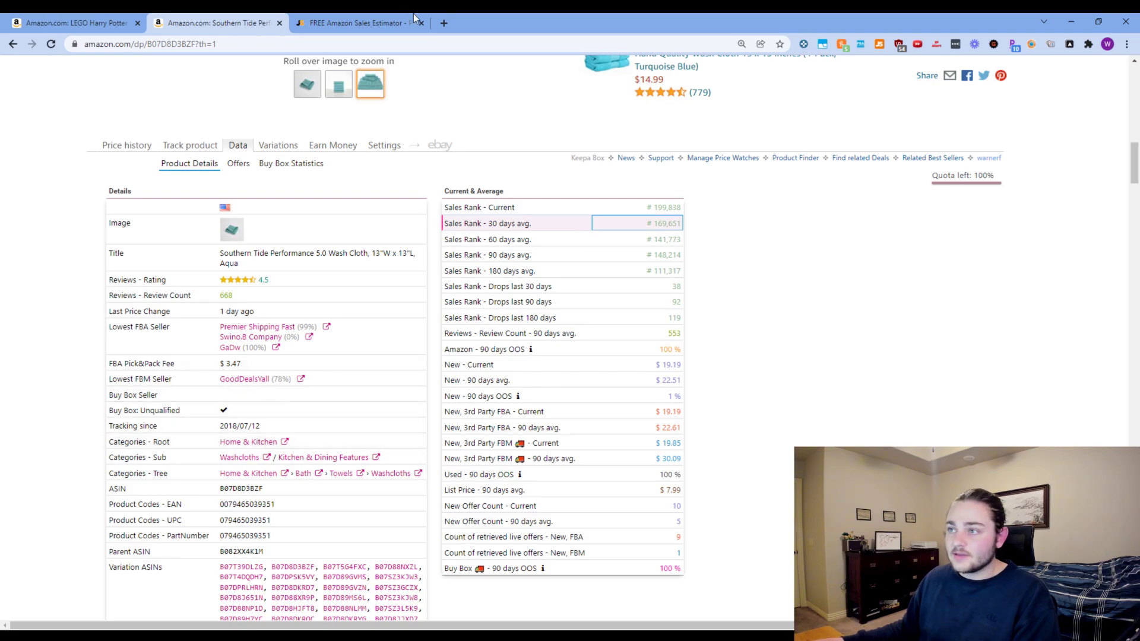
{"action": "left_click", "coordinate": [356, 22]}
{"action": "left_click", "coordinate": [631, 483]}
{"action": "type", "text": "home"}
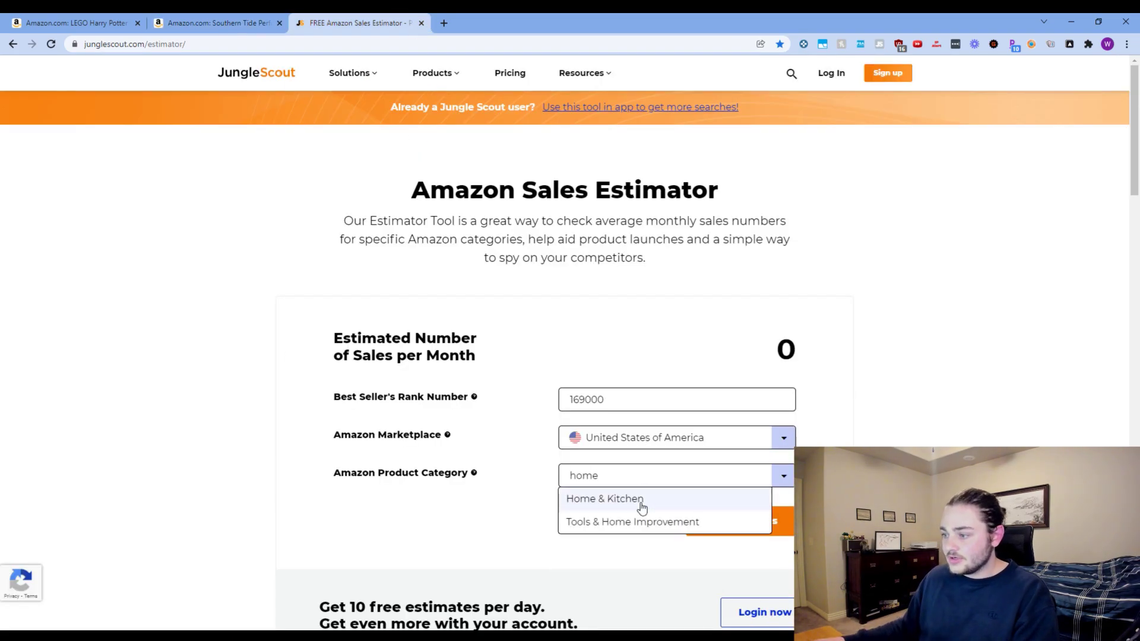
{"action": "left_click", "coordinate": [639, 500]}
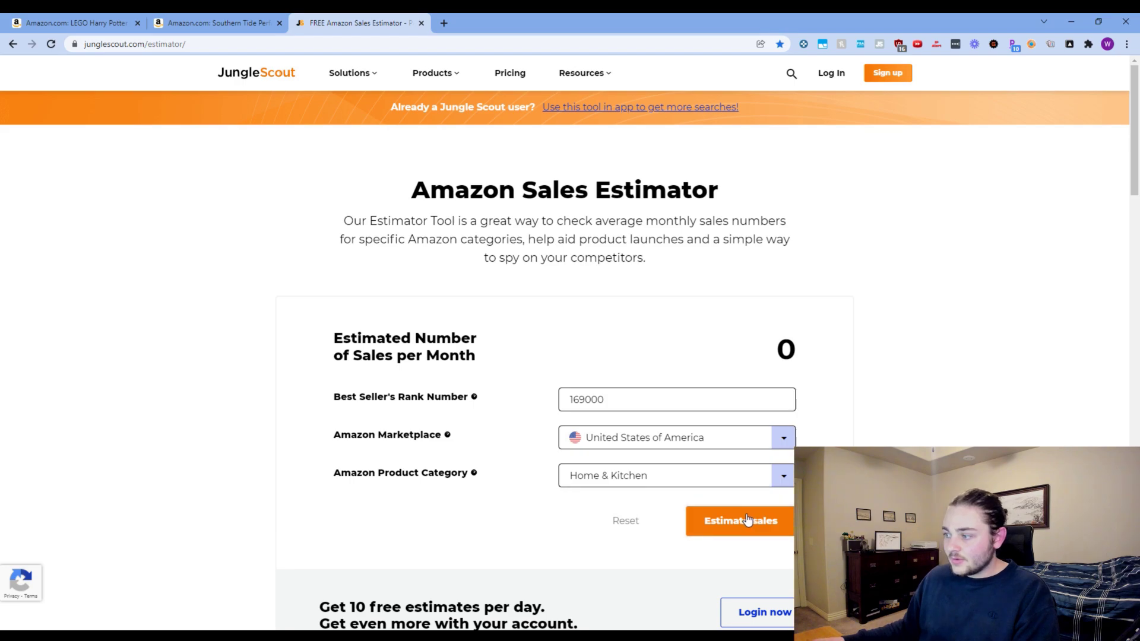
Step: Estimate the monthly sales for the entered rank and category and examine the resulting number
{"action": "left_click", "coordinate": [751, 520]}
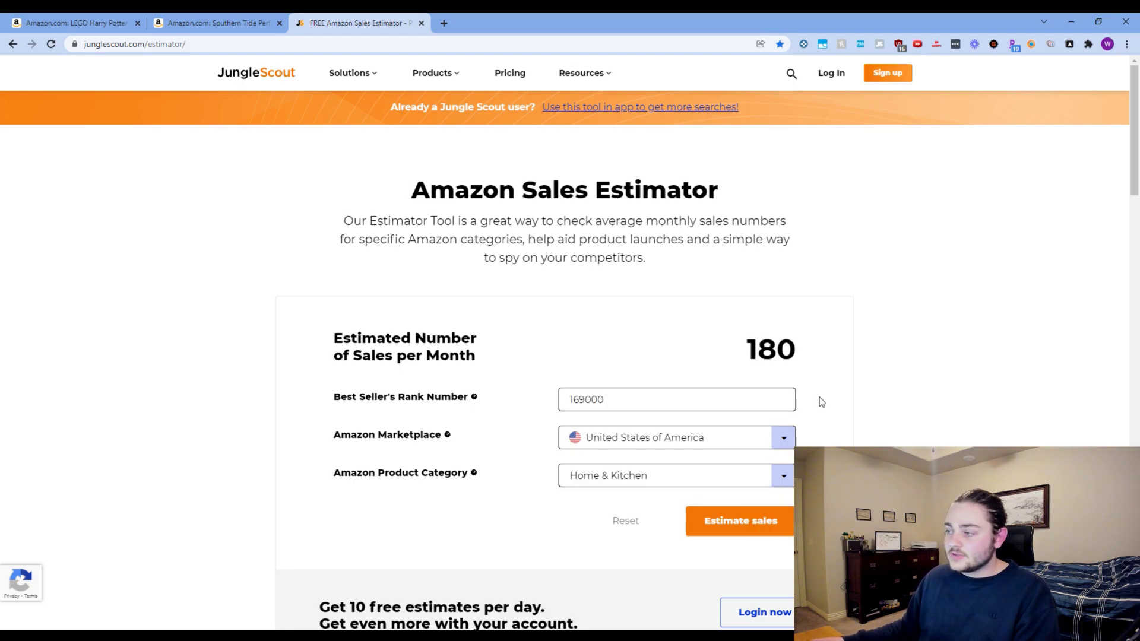
{"action": "mouse_move", "coordinate": [740, 358]}
{"action": "left_mouse_down"}
{"action": "mouse_move", "coordinate": [820, 357]}
{"action": "mouse_move", "coordinate": [746, 349]}
{"action": "left_mouse_up"}
{"action": "left_click", "coordinate": [845, 407]}
{"action": "left_click", "coordinate": [842, 356]}
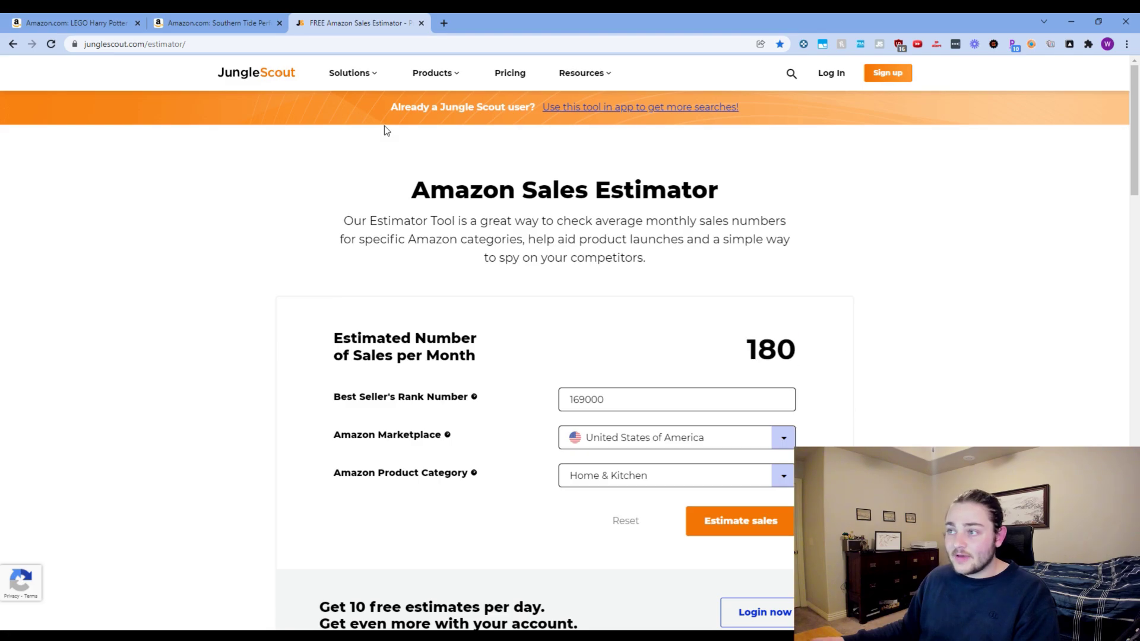
Step: Return to the wash cloth listing and reopen its Keepa price history graph
{"action": "left_click", "coordinate": [180, 19]}
{"action": "left_click", "coordinate": [76, 23]}
{"action": "left_click", "coordinate": [226, 22]}
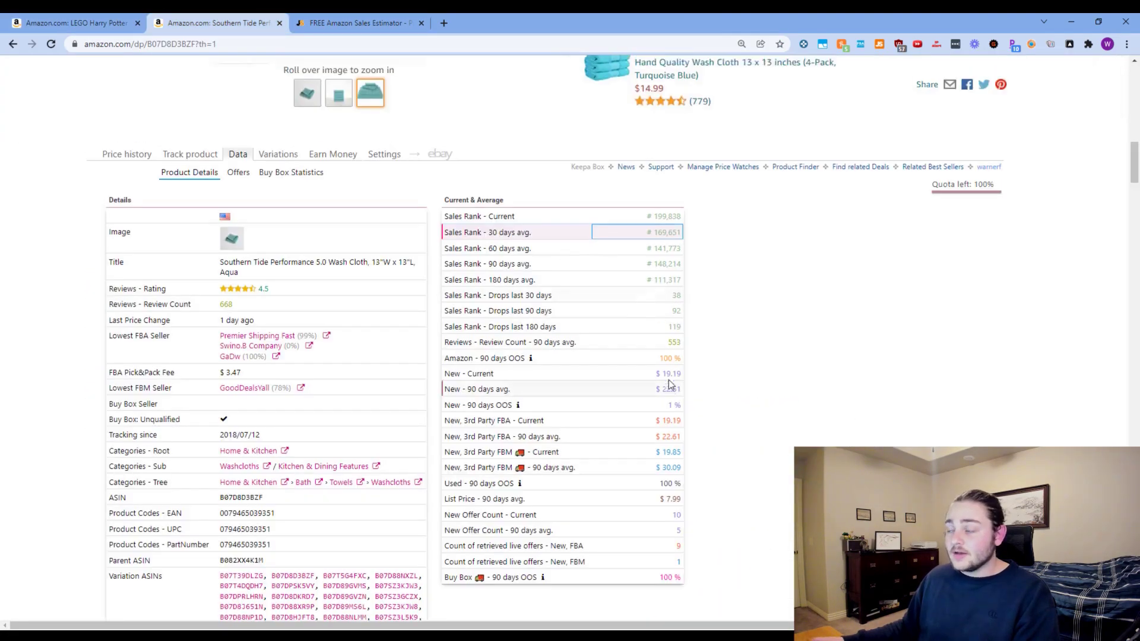
{"action": "scroll", "coordinate": [670, 385], "scroll_direction": "up", "scroll_amount": 5}
{"action": "scroll", "coordinate": [415, 386], "scroll_direction": "down", "scroll_amount": 2}
{"action": "left_click", "coordinate": [124, 323]}
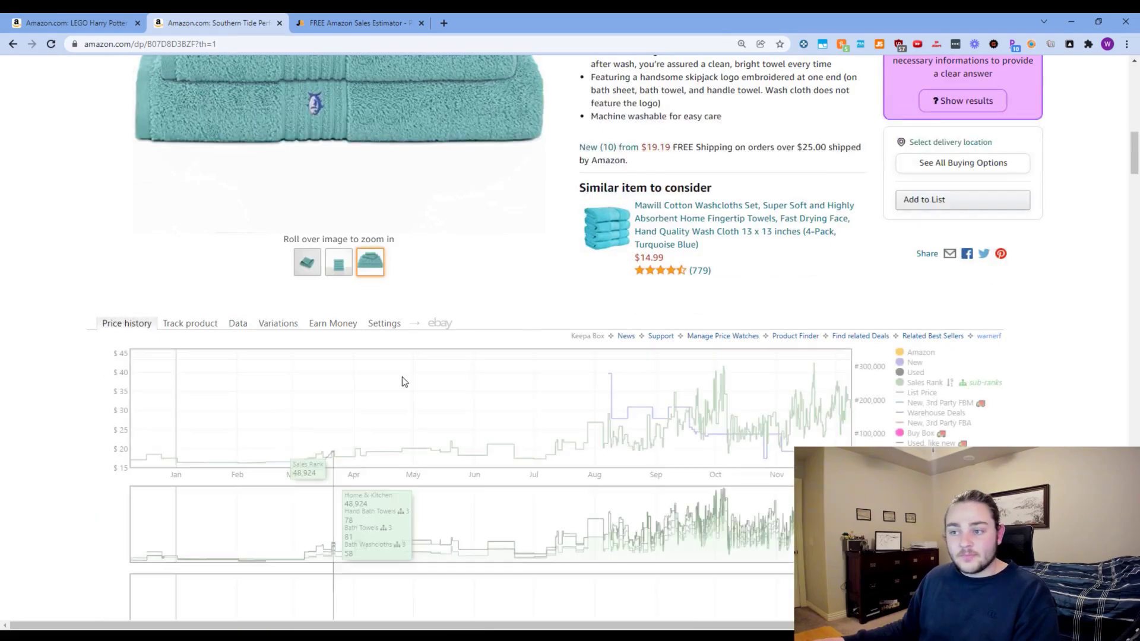
{"action": "scroll", "coordinate": [402, 381], "scroll_direction": "up", "scroll_amount": 1}
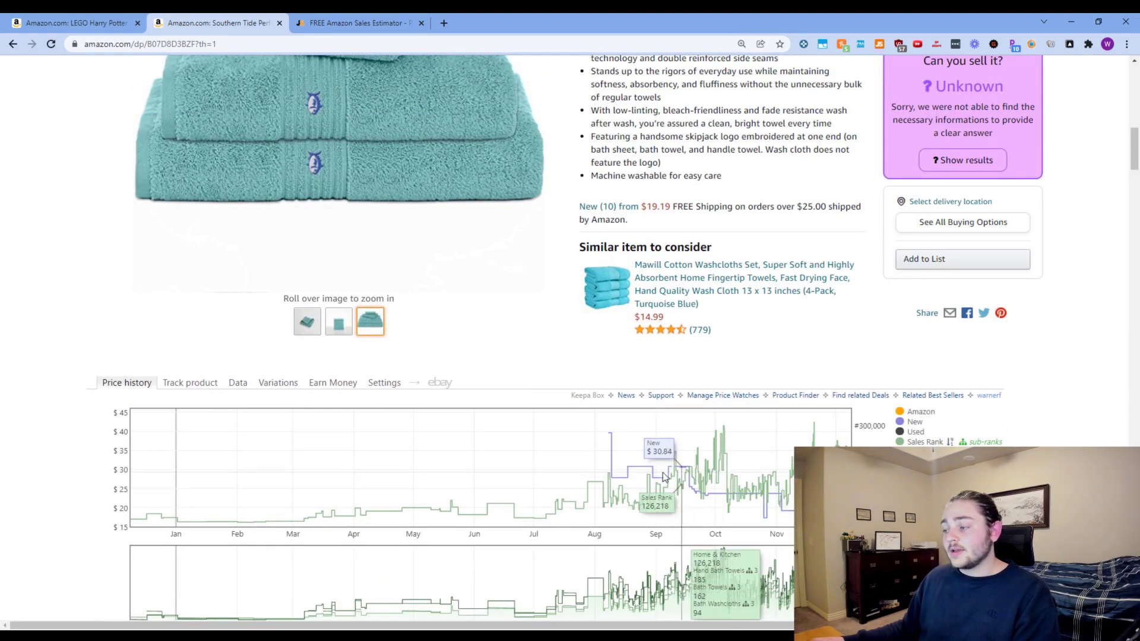
Step: Compare SellerAmp's estimated monthly sales for the wash cloth with the Jungle Scout estimate
{"action": "scroll", "coordinate": [664, 476], "scroll_direction": "up", "scroll_amount": 3}
{"action": "key", "text": "ctrl+Tab"}
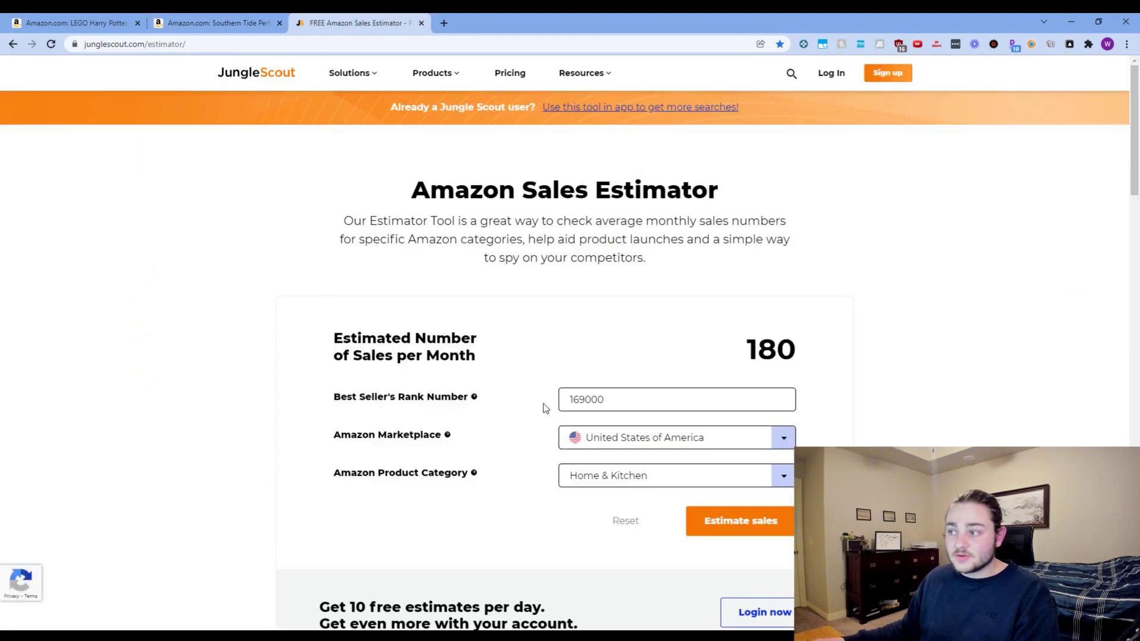
{"action": "left_click", "coordinate": [256, 18]}
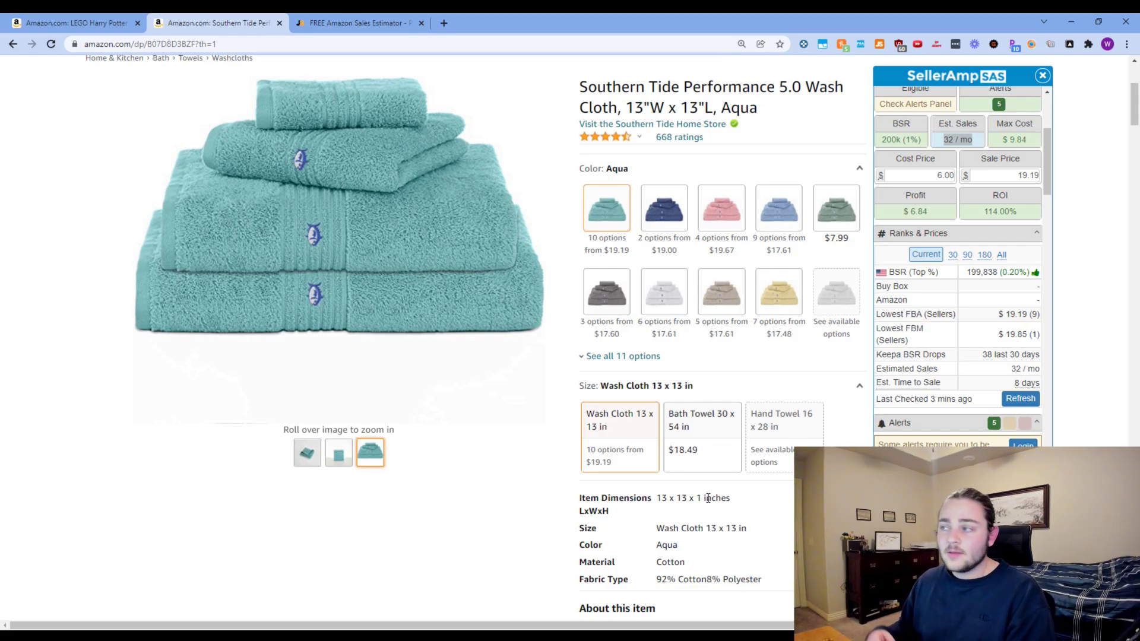
Step: Examine the wash cloth's price, sales rank and new offer count history over three months in the Keepa graphs
{"action": "scroll", "coordinate": [708, 498], "scroll_direction": "down", "scroll_amount": 14}
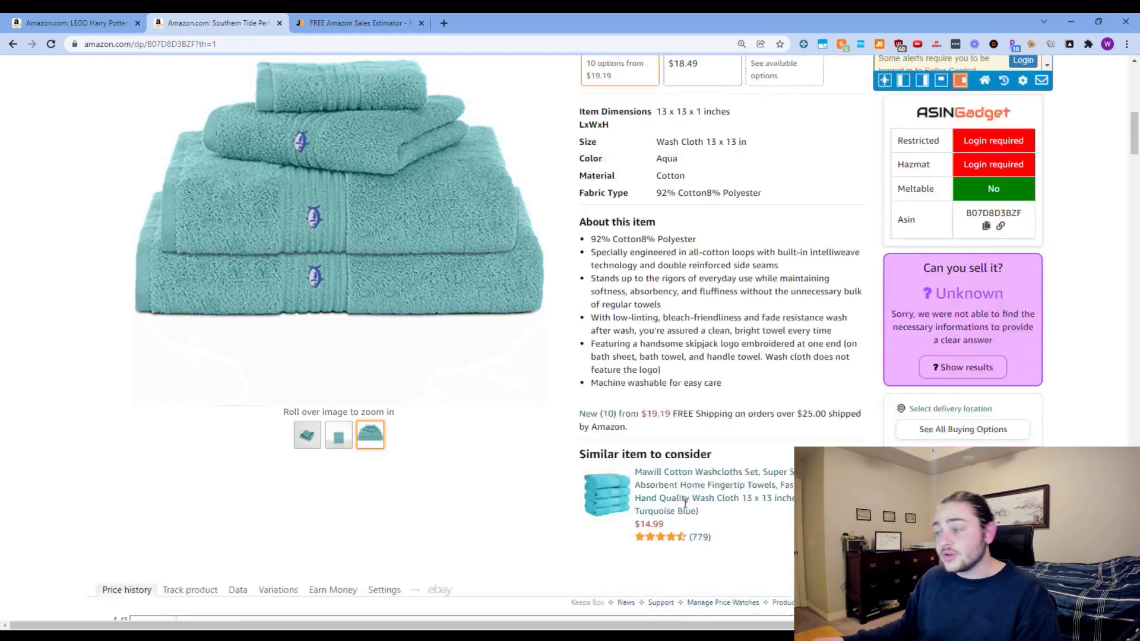
{"action": "left_click", "coordinate": [278, 204]}
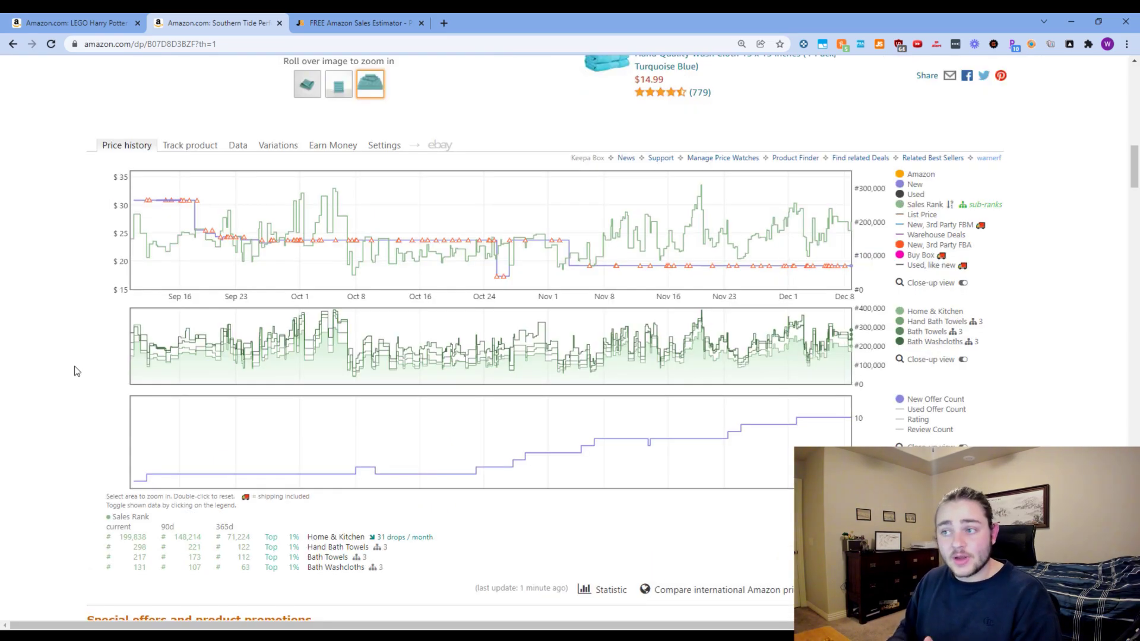
{"action": "scroll", "coordinate": [75, 369], "scroll_direction": "down", "scroll_amount": 1}
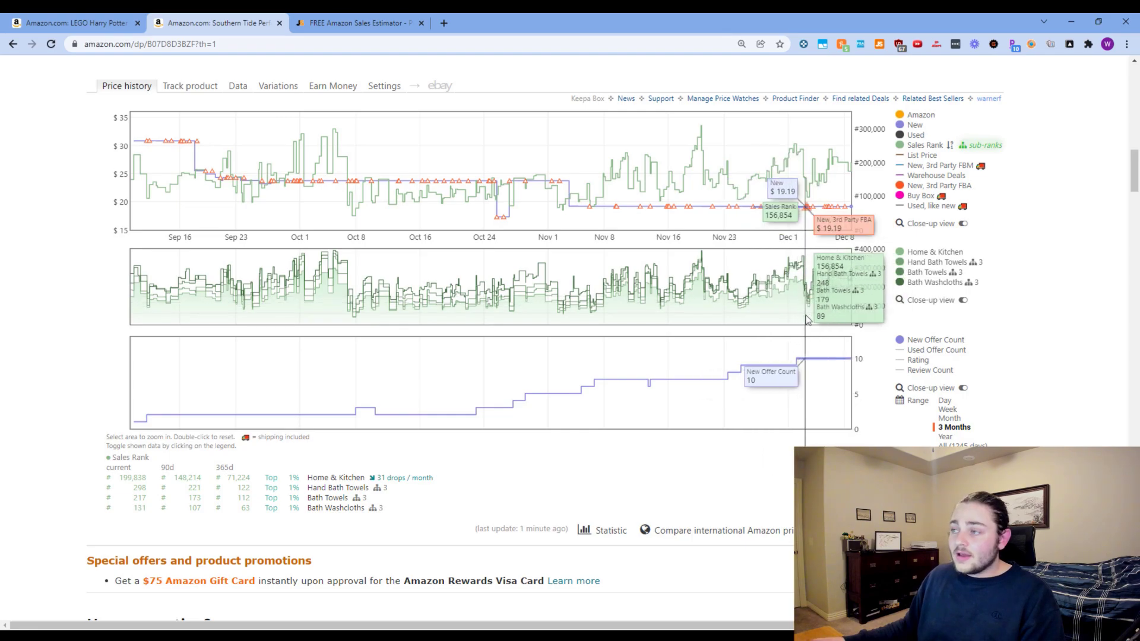
{"action": "scroll", "coordinate": [766, 309], "scroll_direction": "up", "scroll_amount": 2}
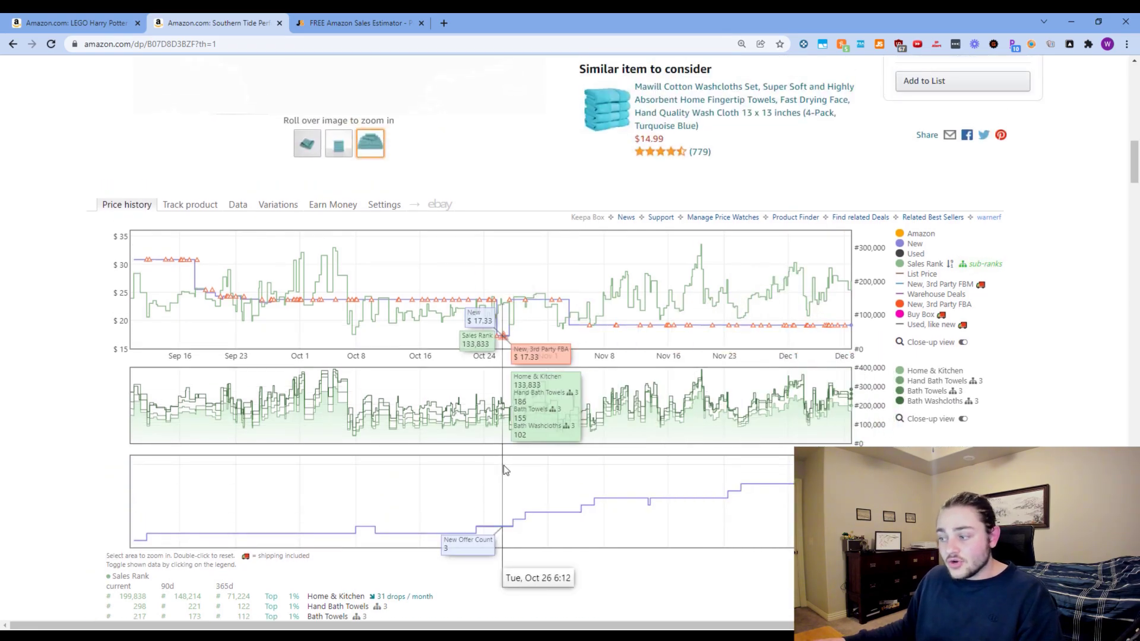